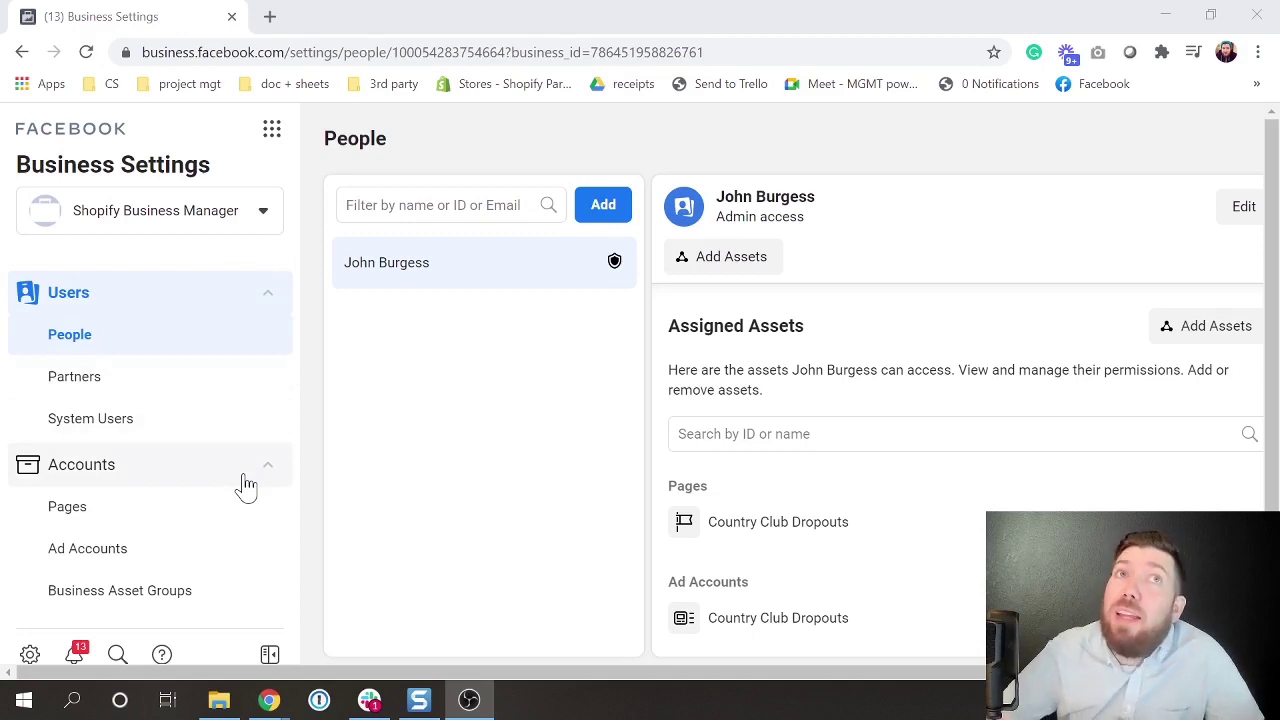
Add the domain countryclubdopouts.com to the business under the Brand Safety domains
scroll(246, 485, "down", 4)
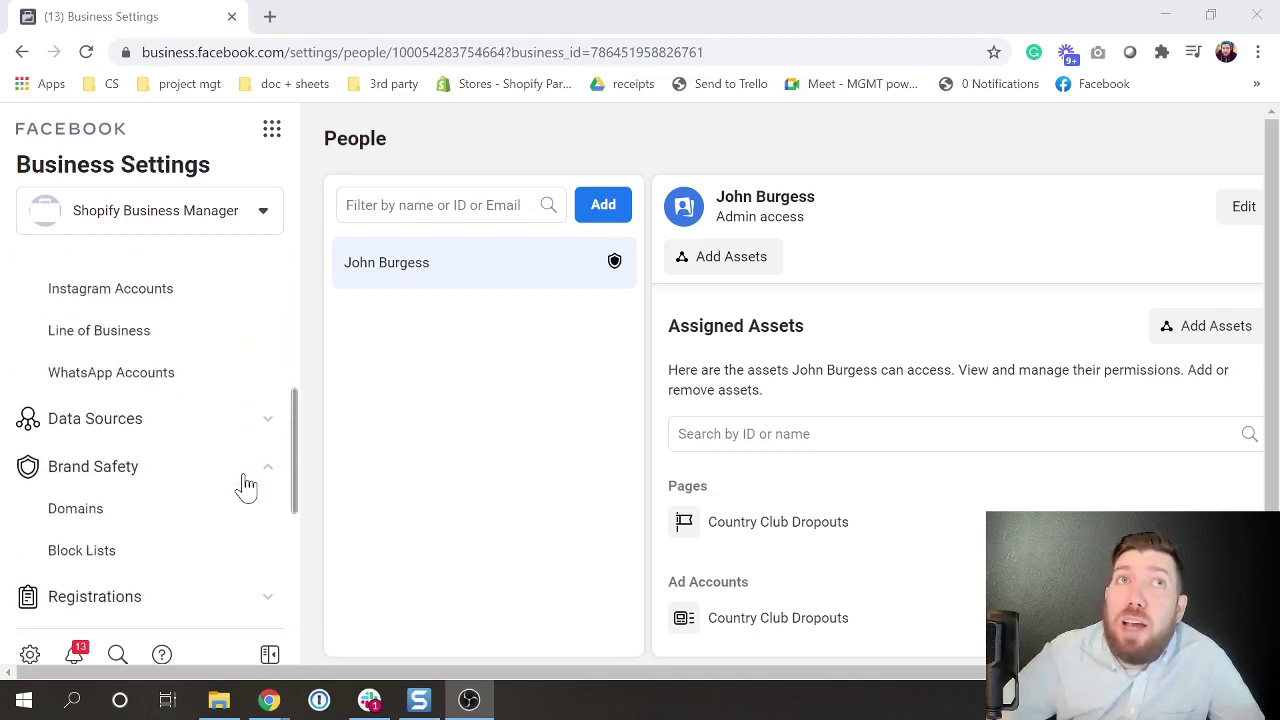
left_click(63, 520)
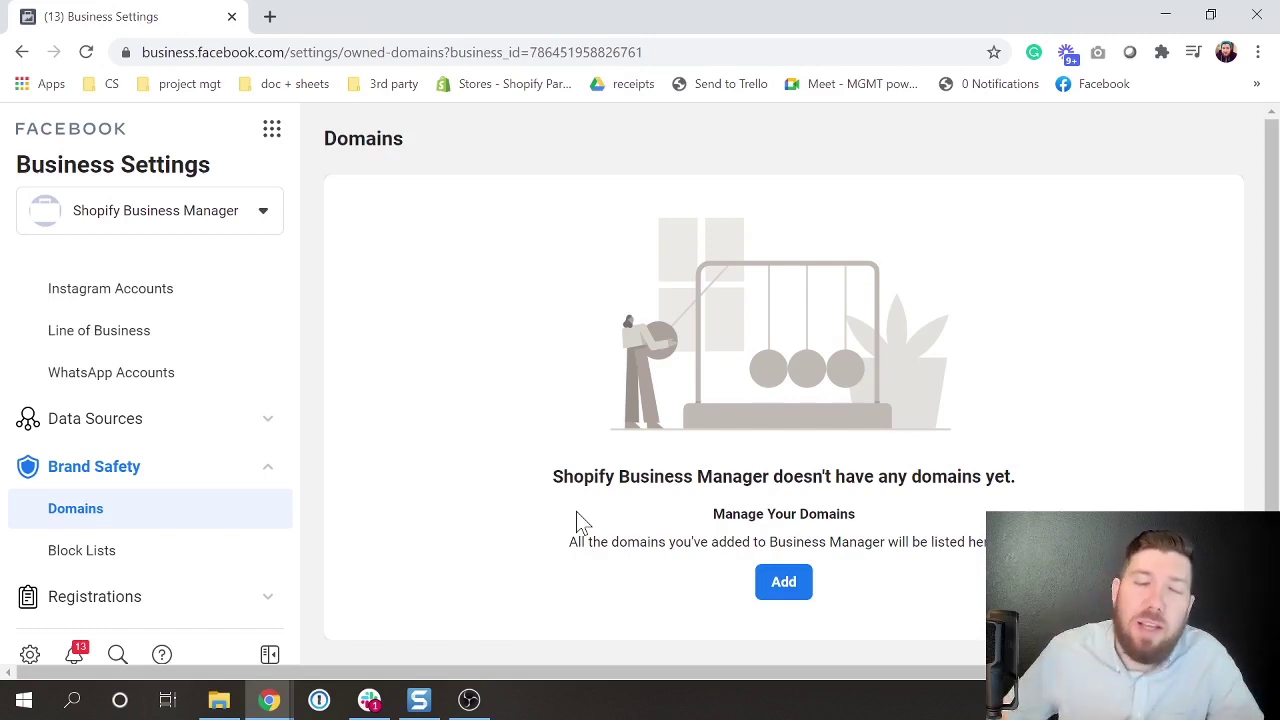
left_click(800, 596)
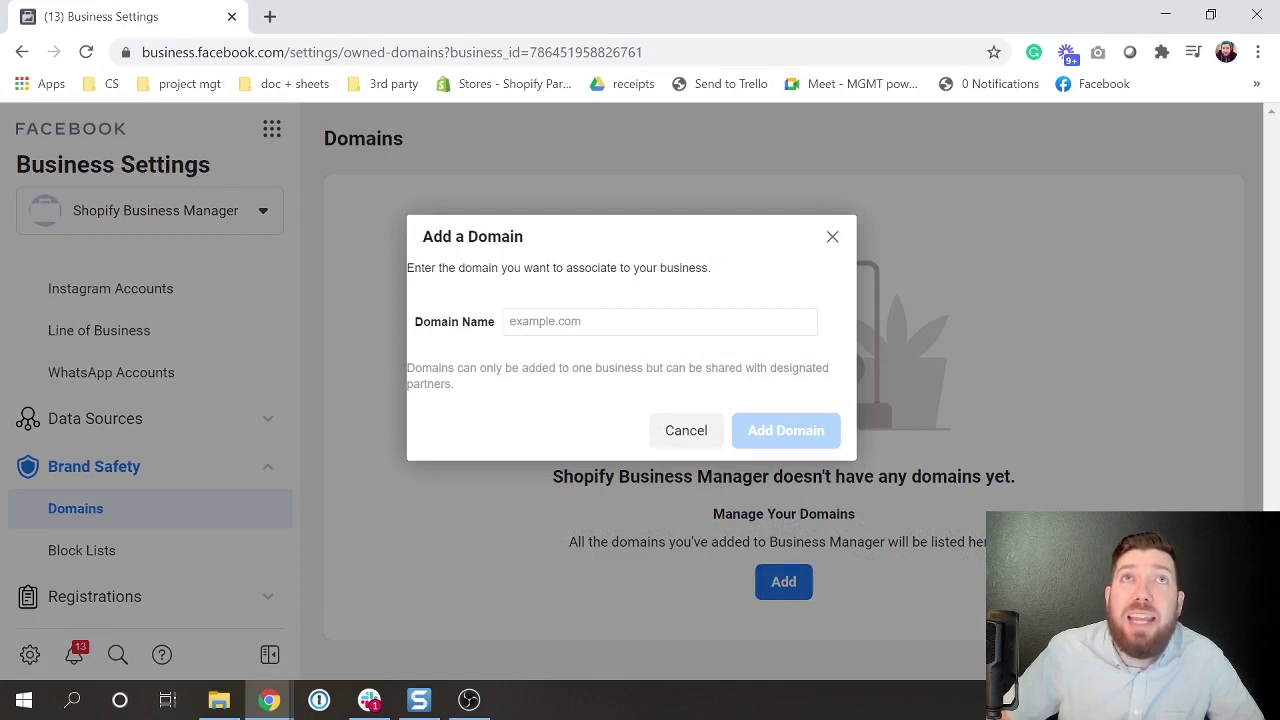
left_click(512, 321)
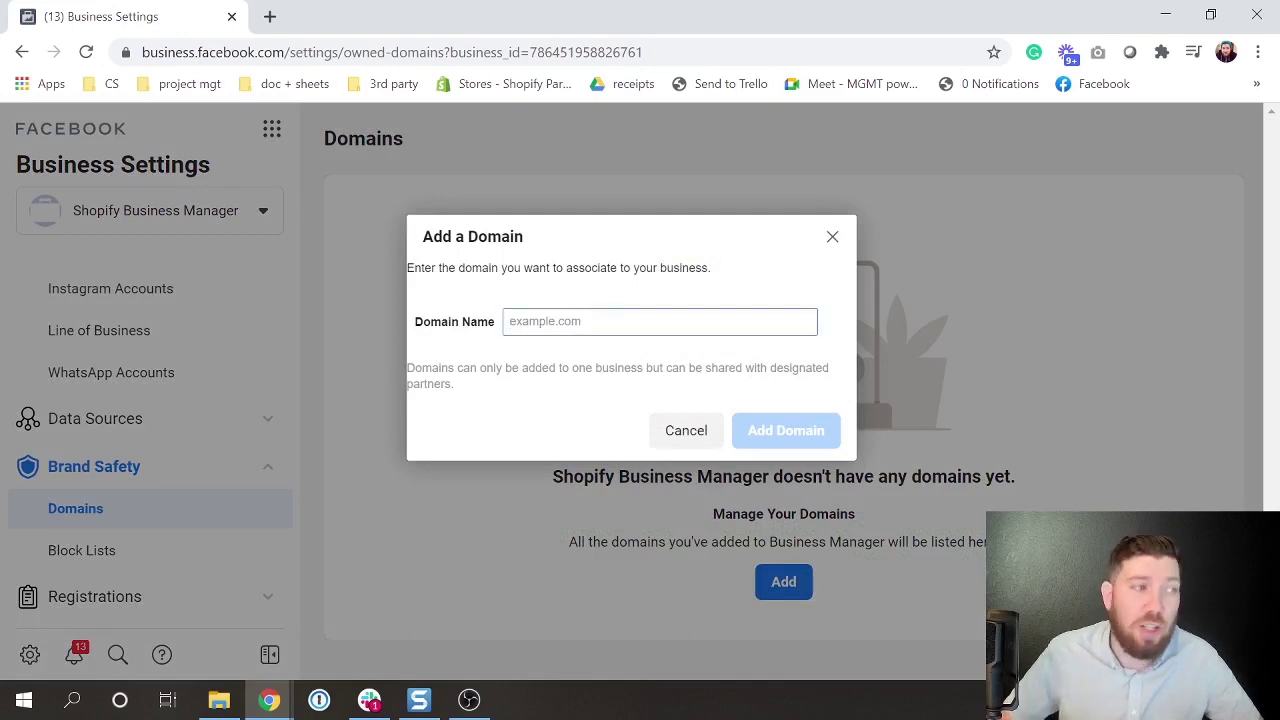
type("count")
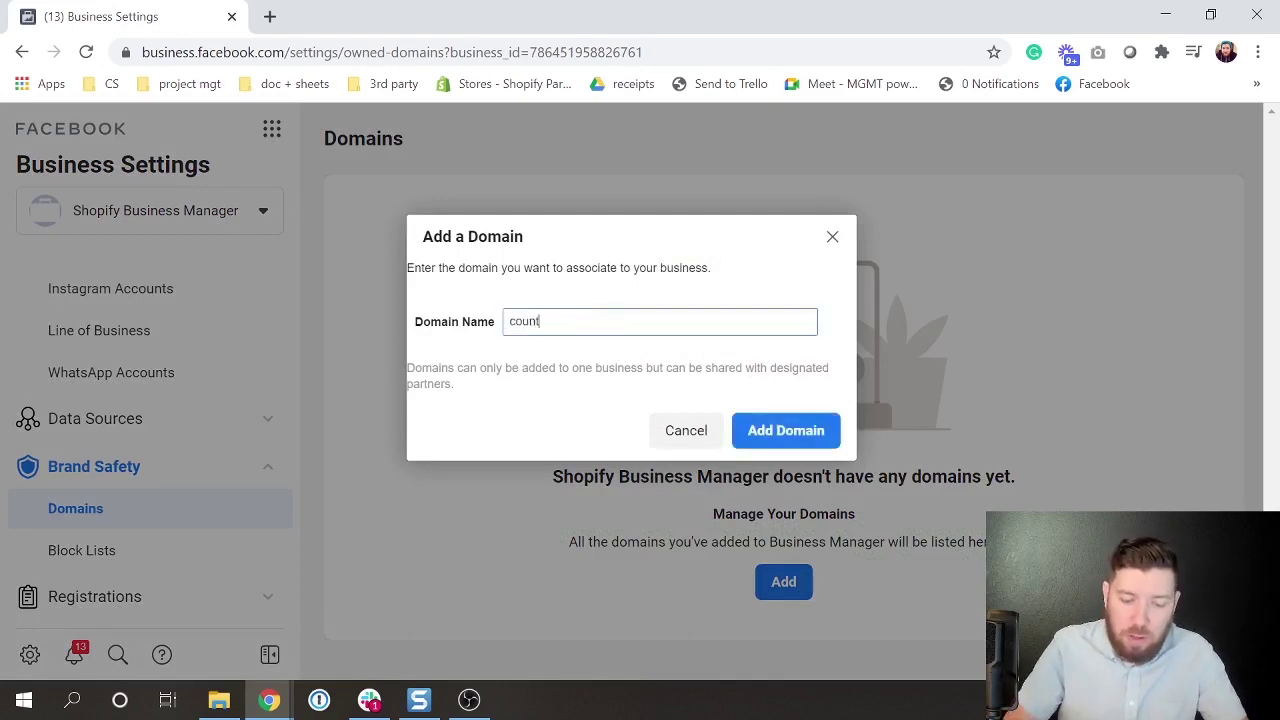
type("ryclubdr")
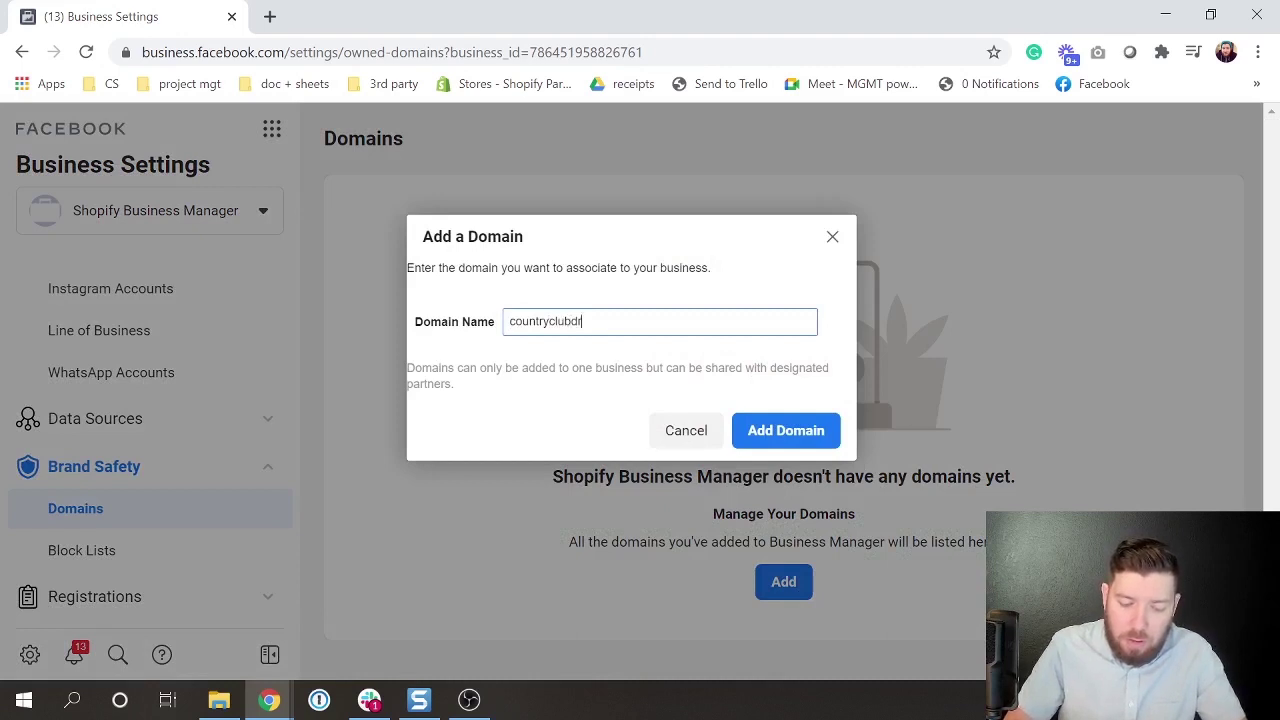
type("op")
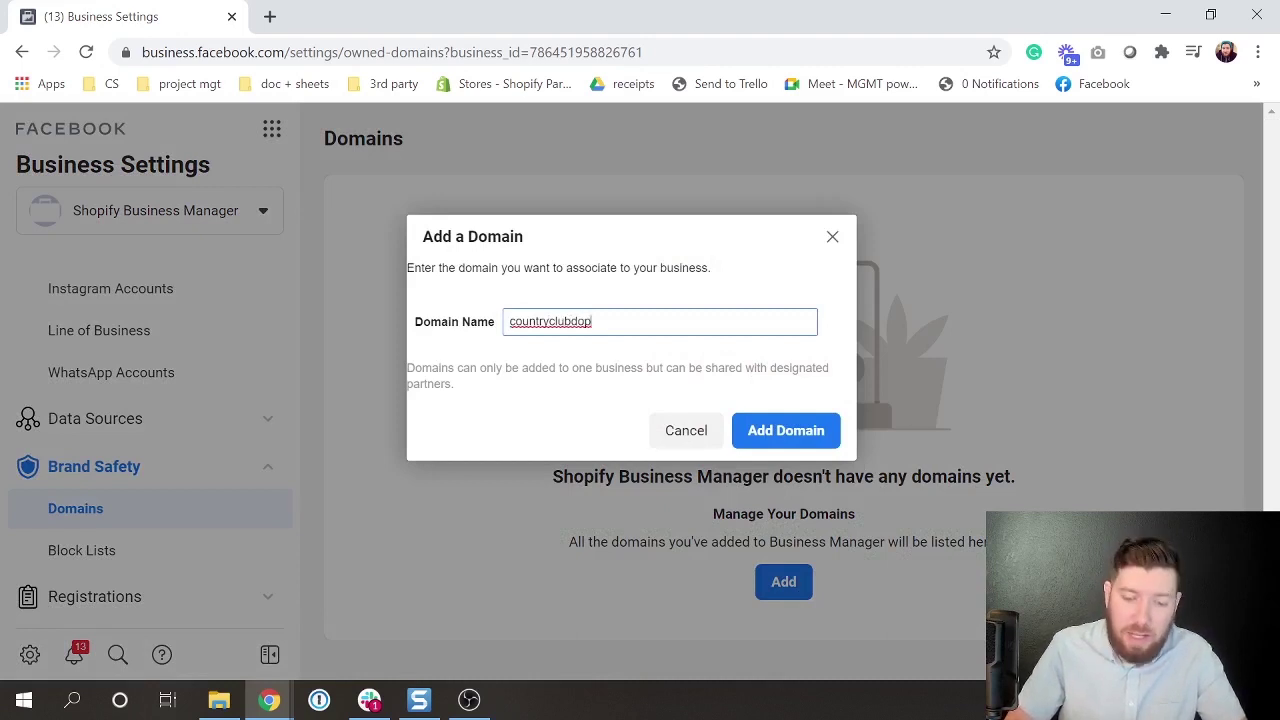
type("outs.com")
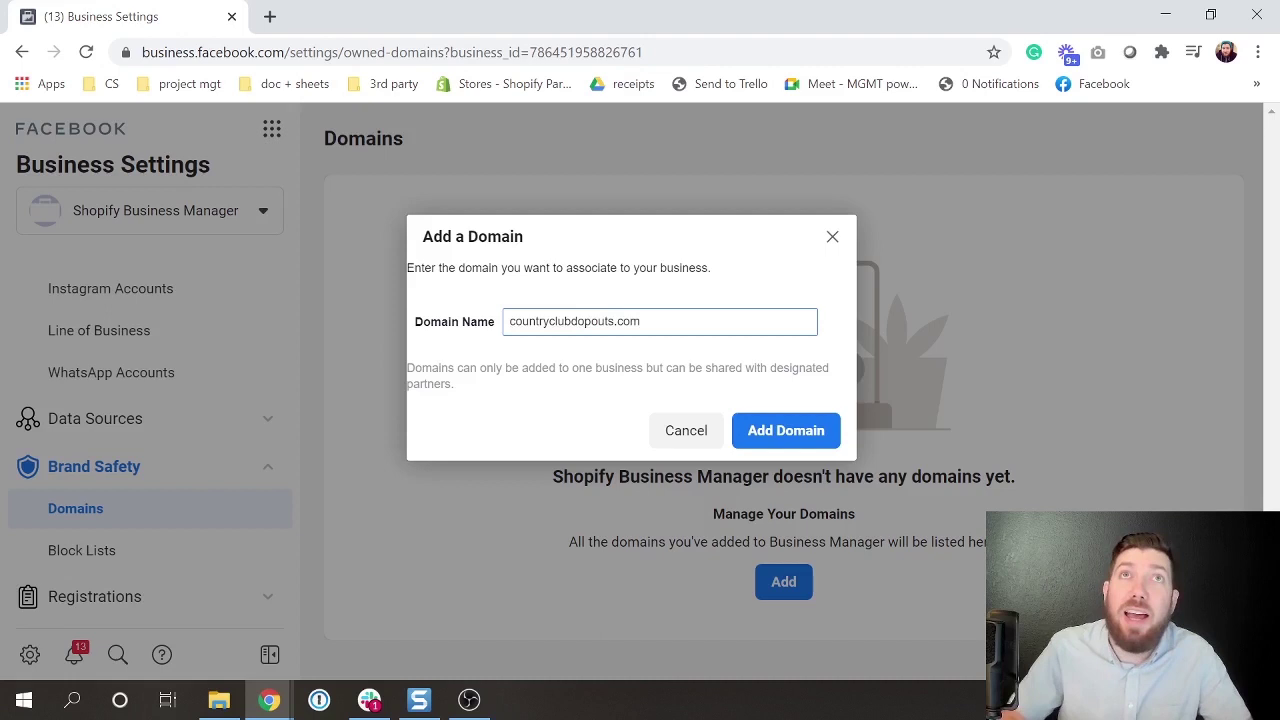
left_click(826, 436)
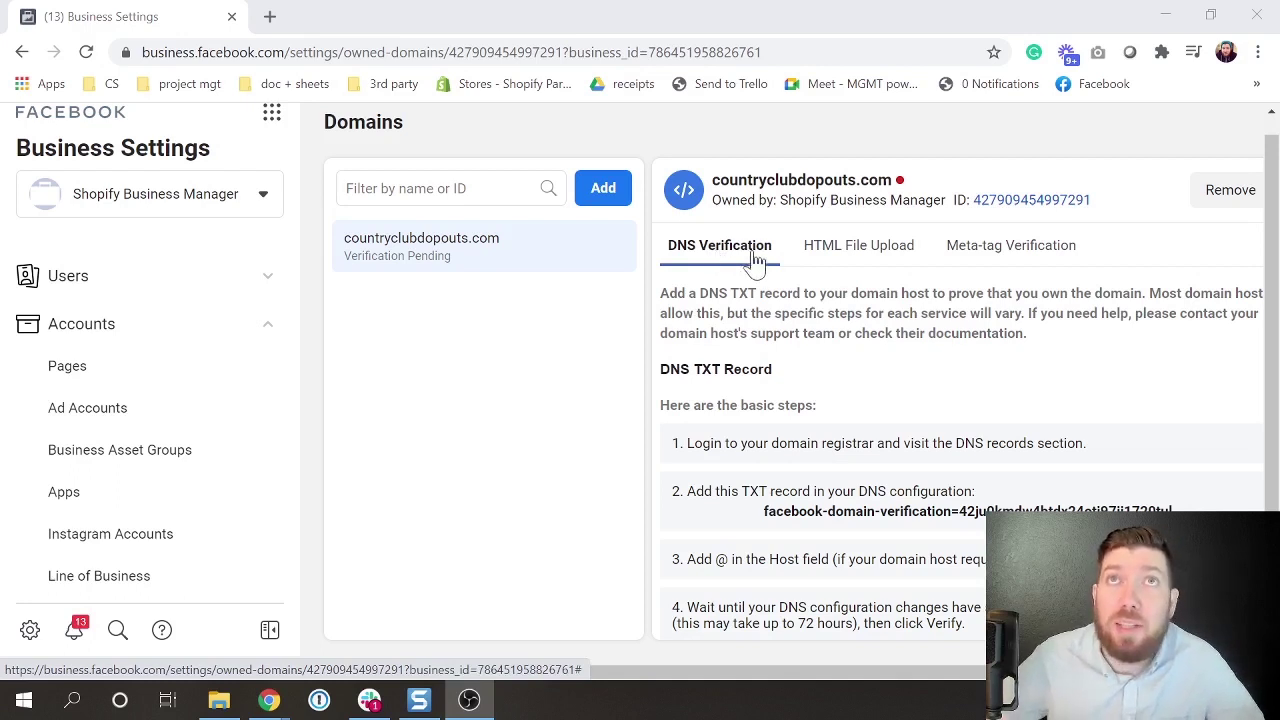
Review the HTML file upload and meta-tag verification instructions for the added domain
left_click(857, 254)
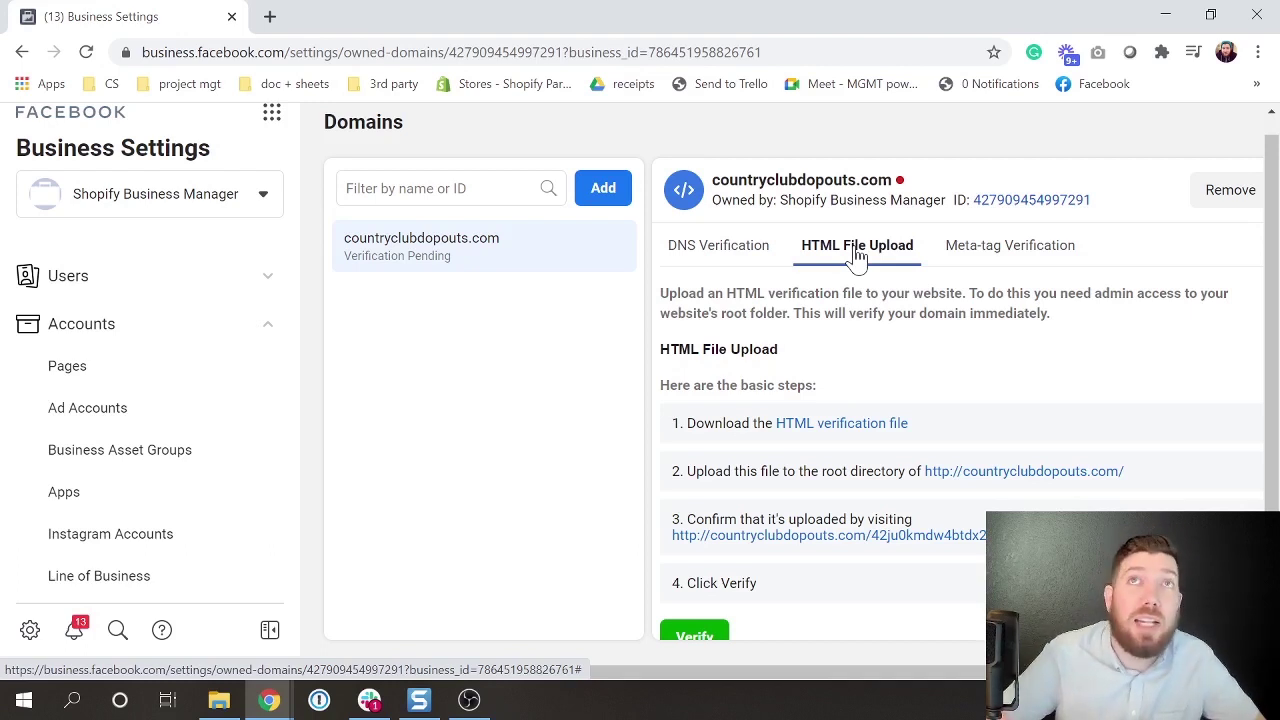
left_click(997, 264)
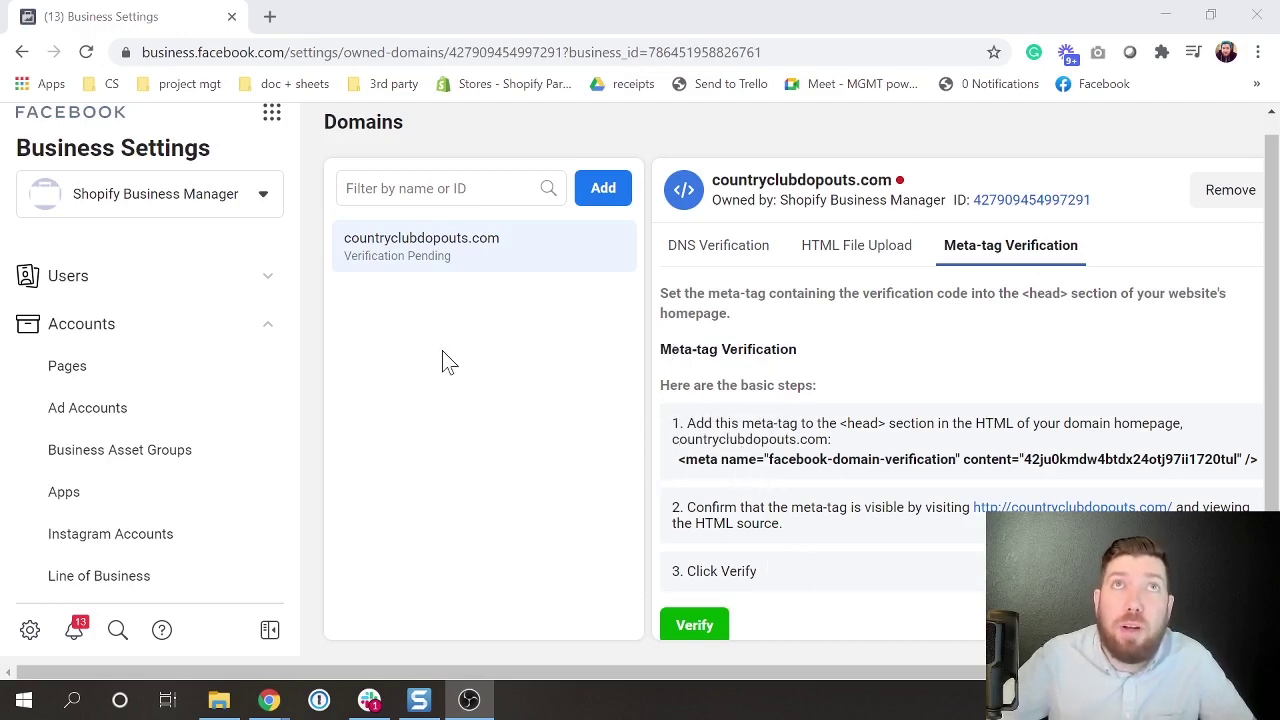
Search the web for Shopify in a new browser tab, open its sponsored eCommerce platform result and dismiss the plan chooser
key("ctrl+t")
type("shopfy")
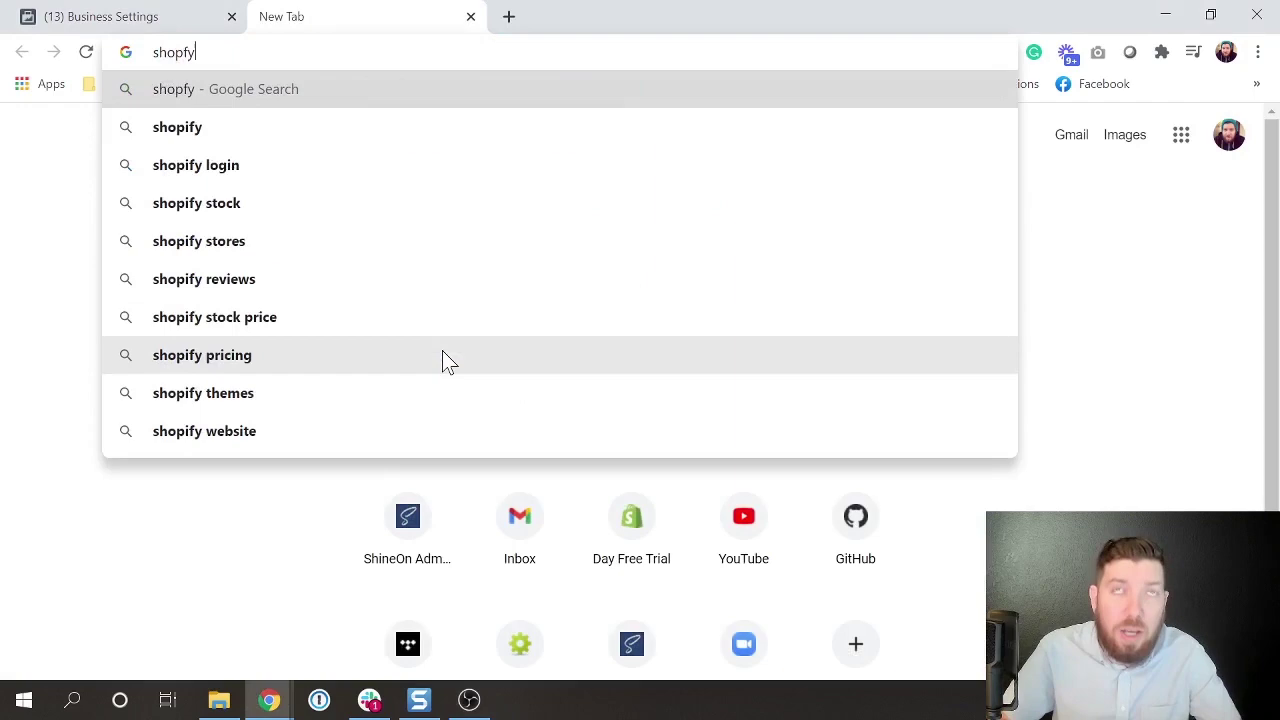
key("Return")
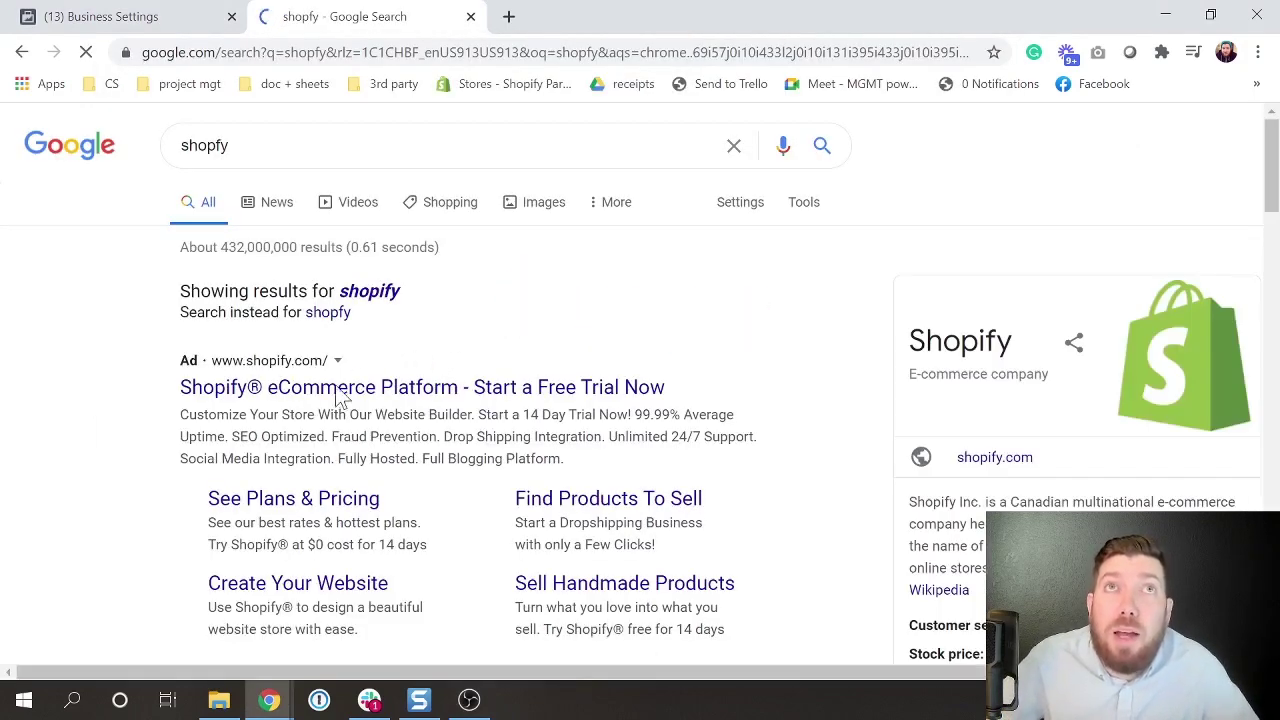
left_click(330, 398)
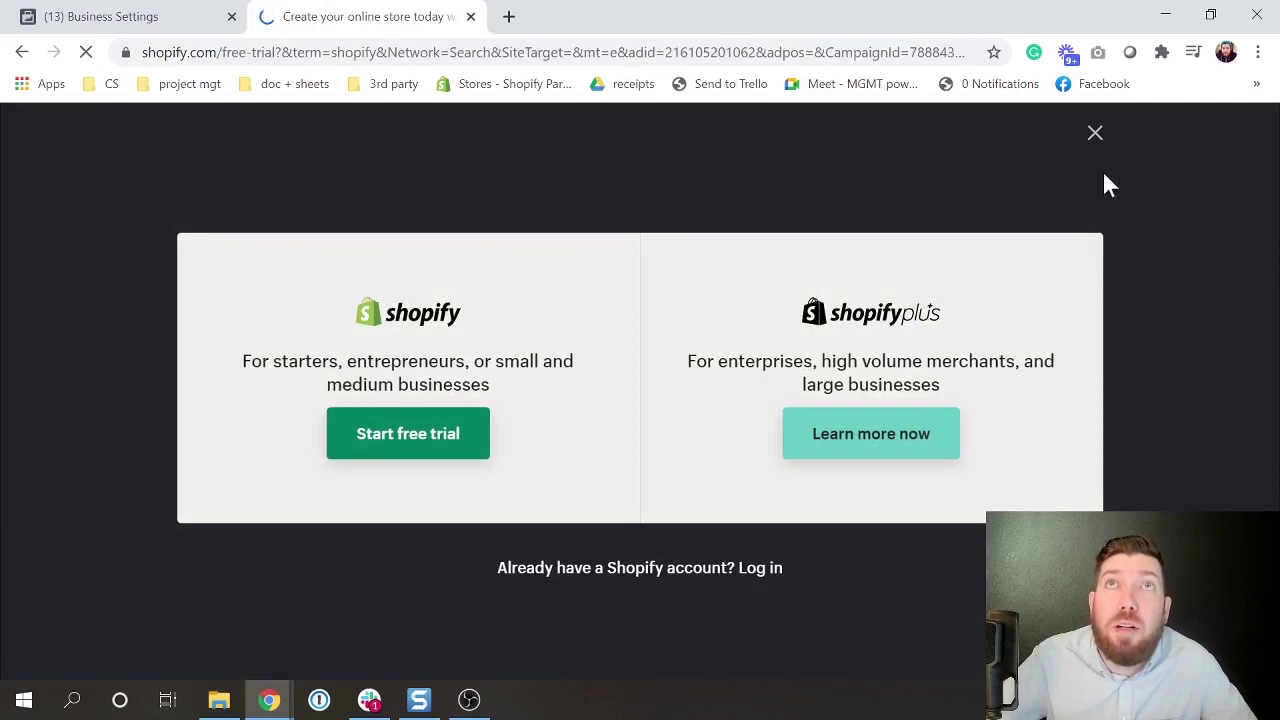
left_click(1094, 140)
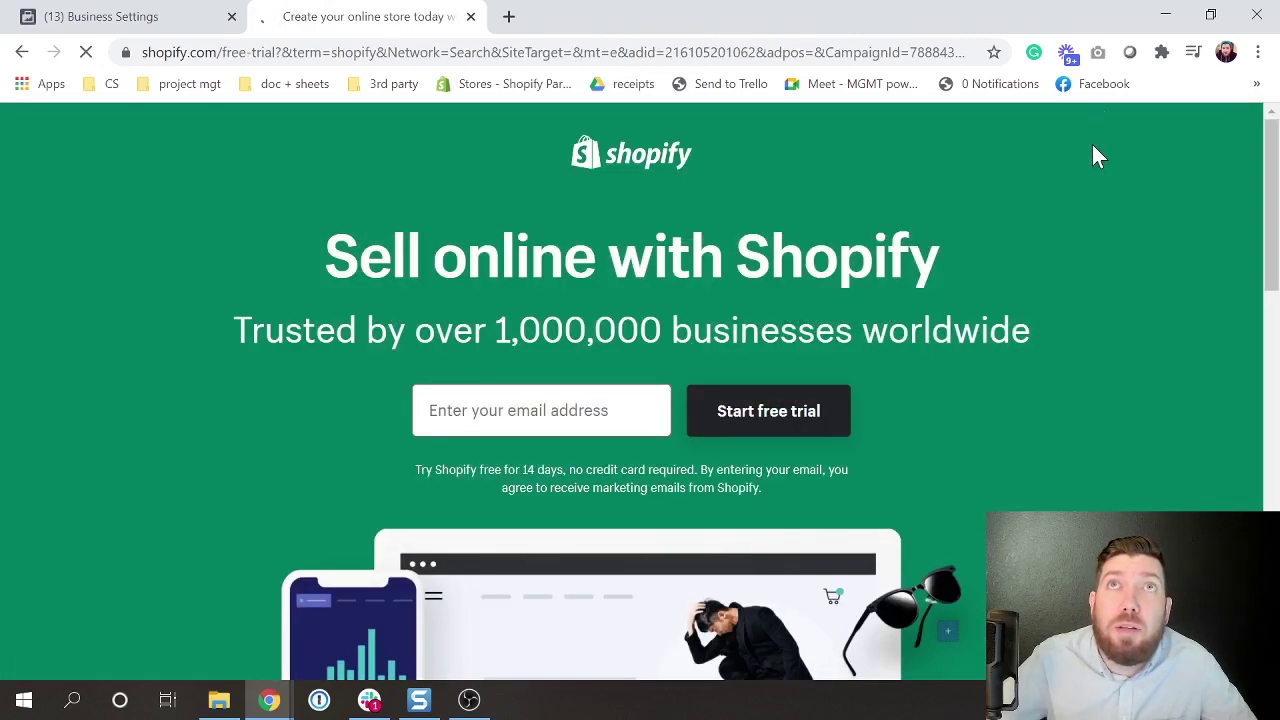
Go to shopify.com and log in to the admin of the countryclubdropouts store
left_click(761, 61)
type("shopify")
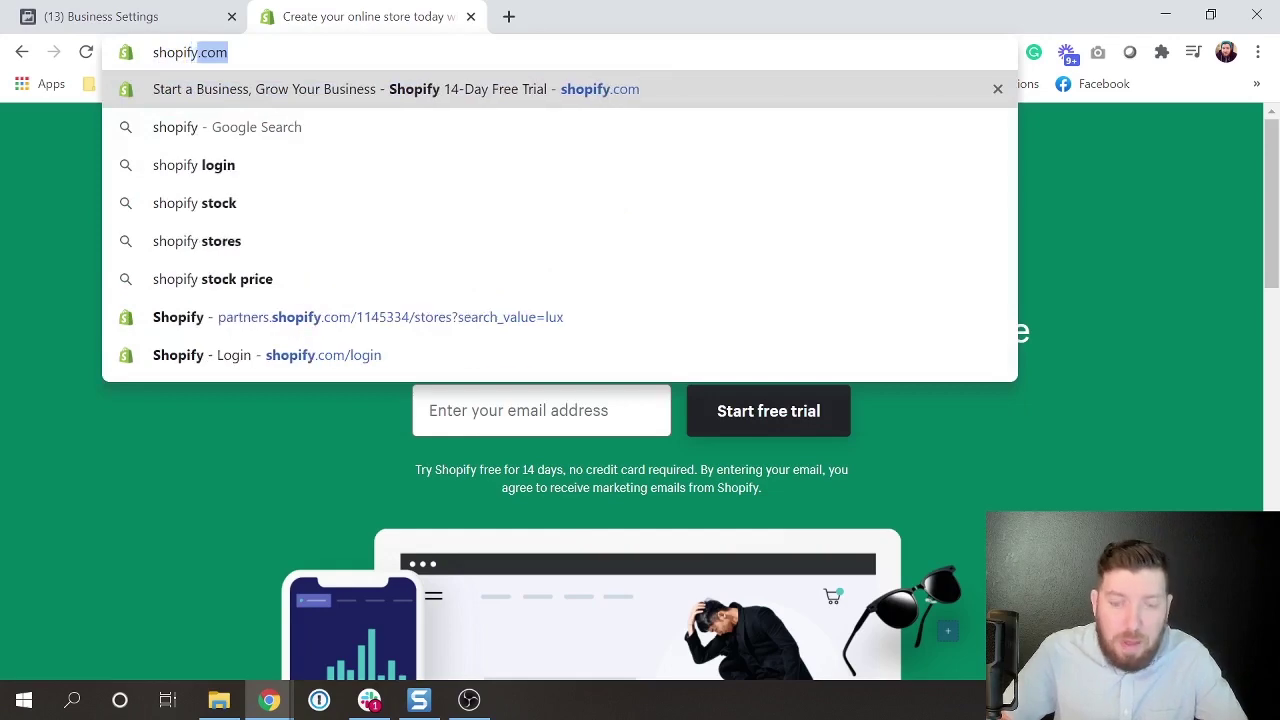
key("Return")
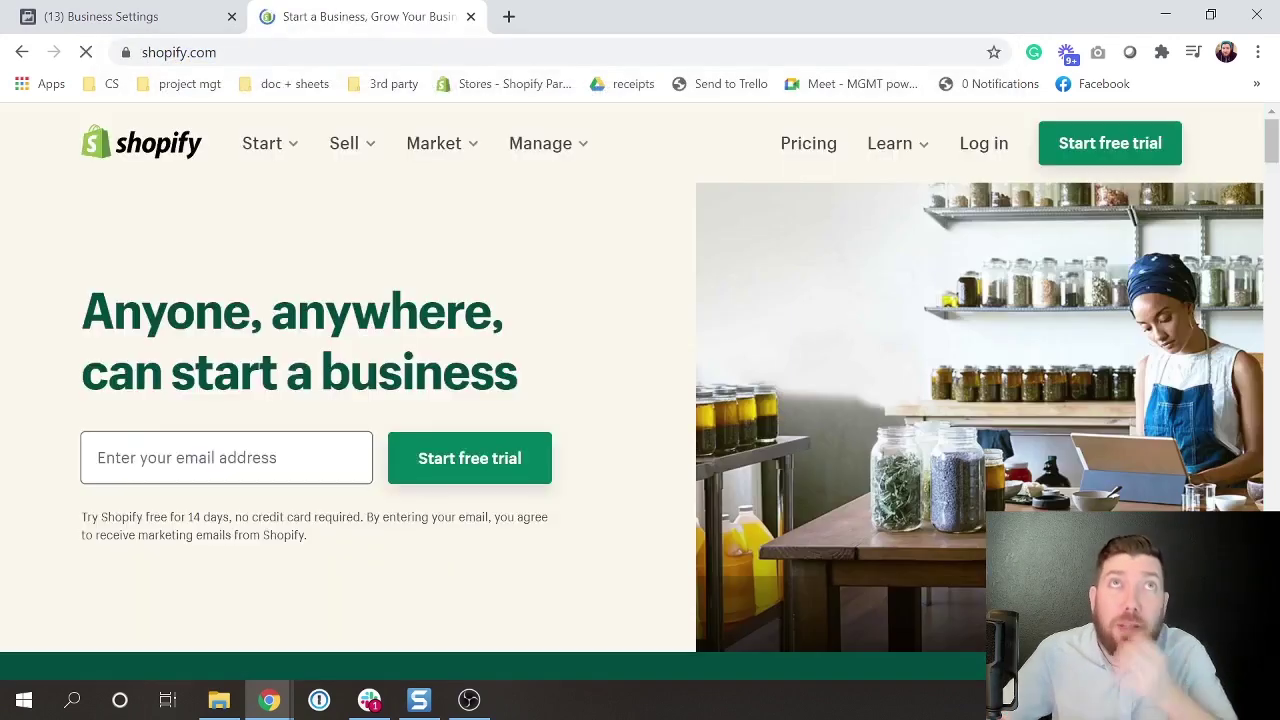
left_click(981, 150)
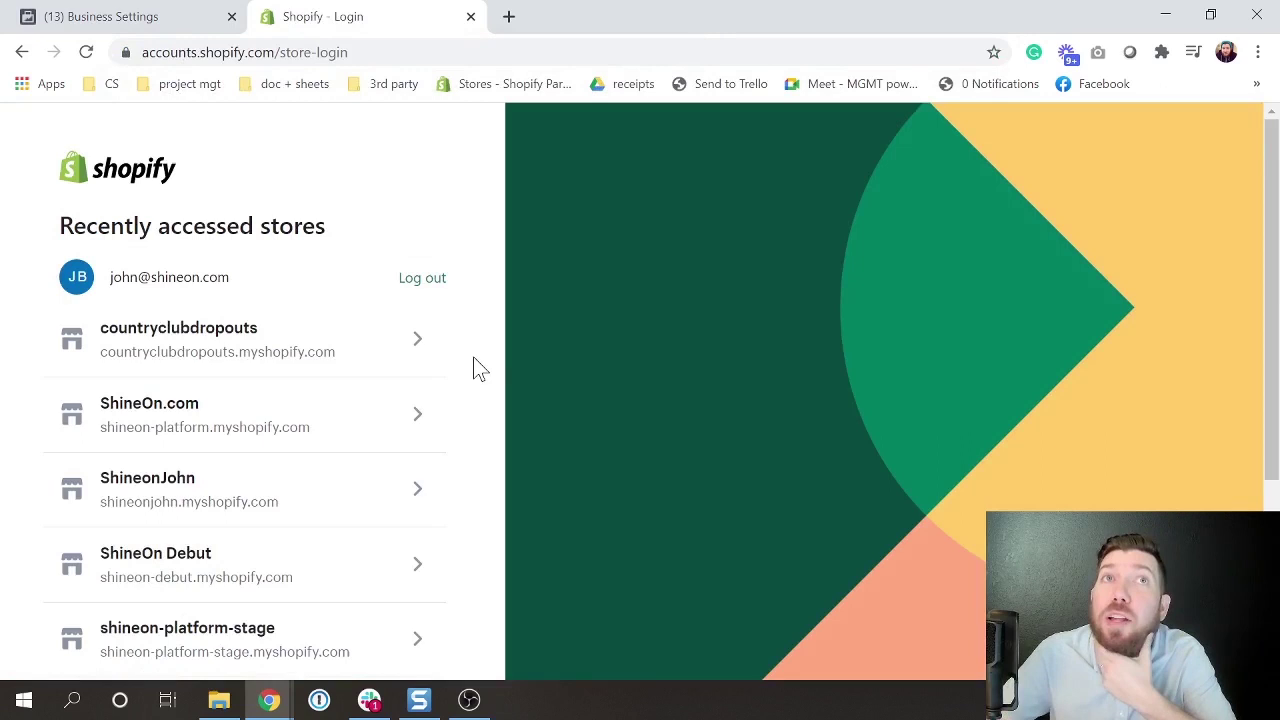
left_click(361, 373)
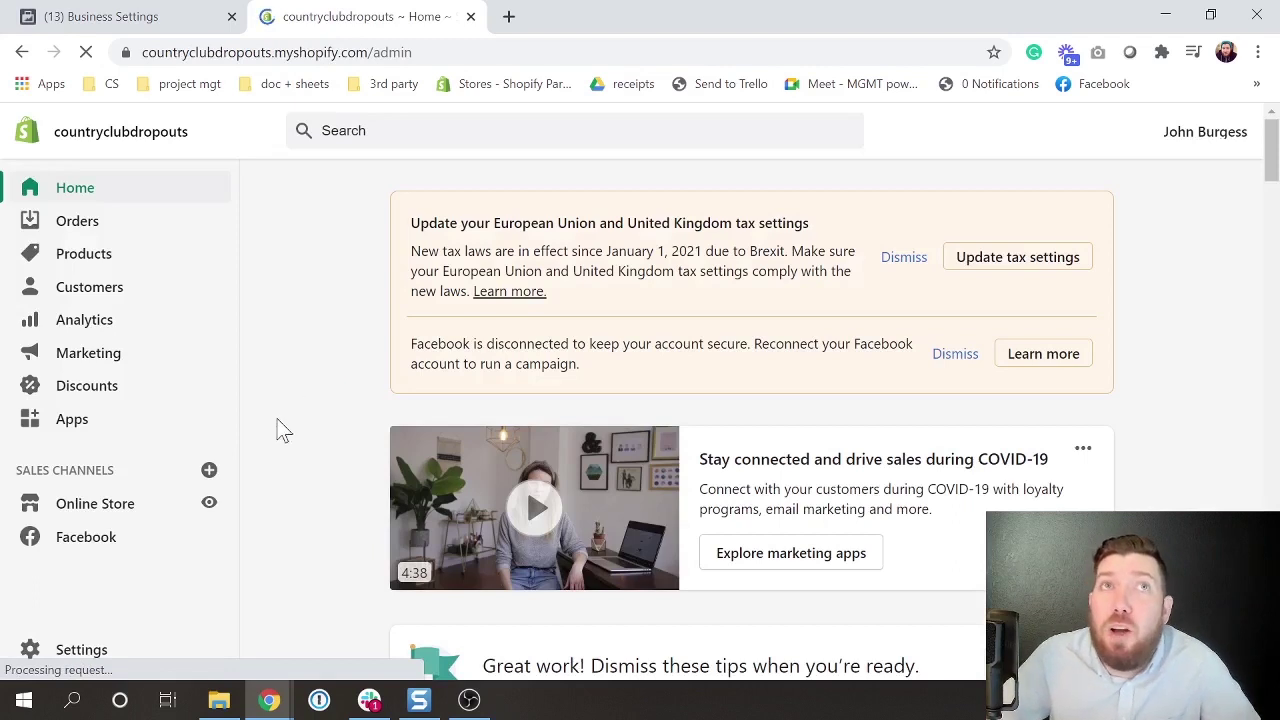
Open the live theme's code for editing and place the cursor at the opening head tag of theme.liquid
left_click(108, 508)
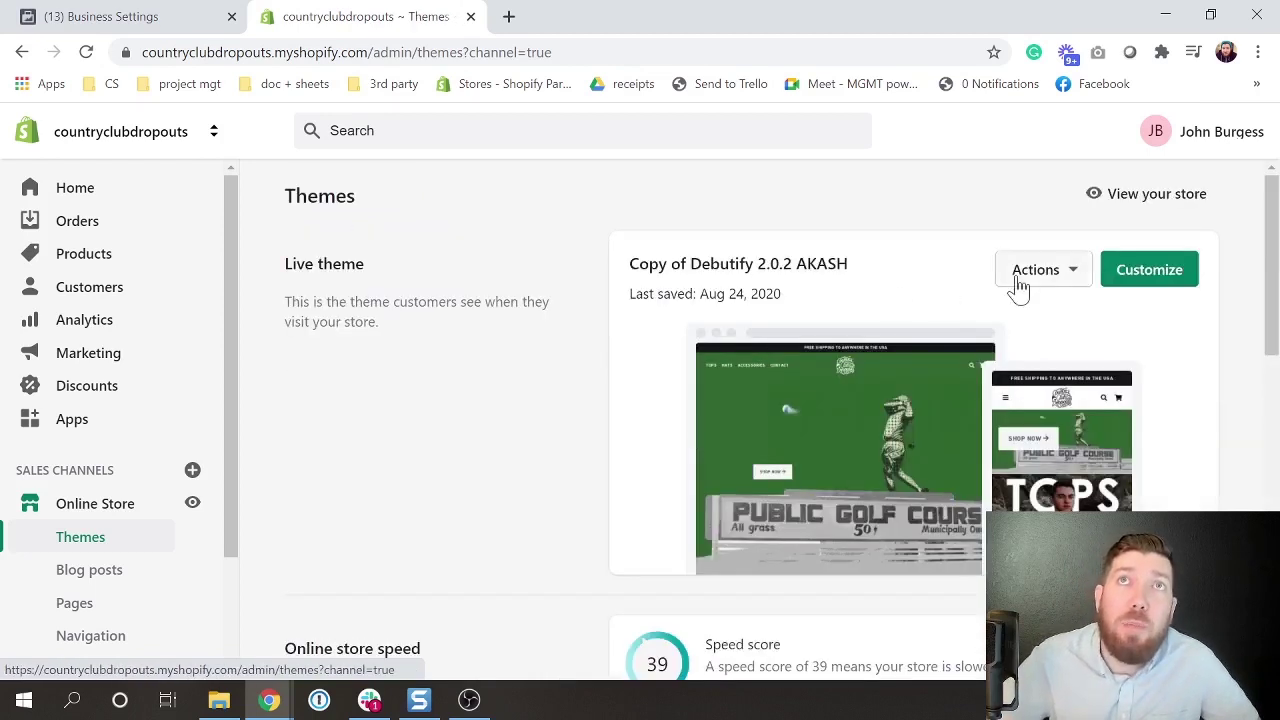
left_click(1018, 284)
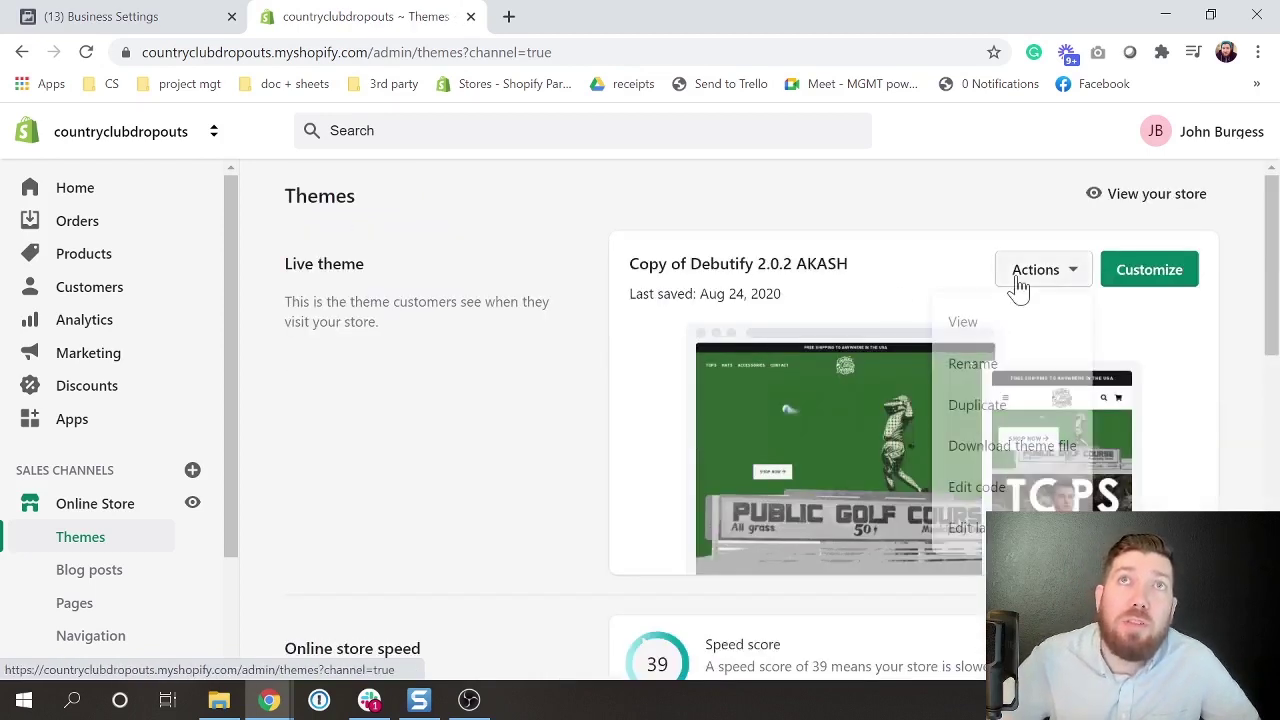
left_click(967, 500)
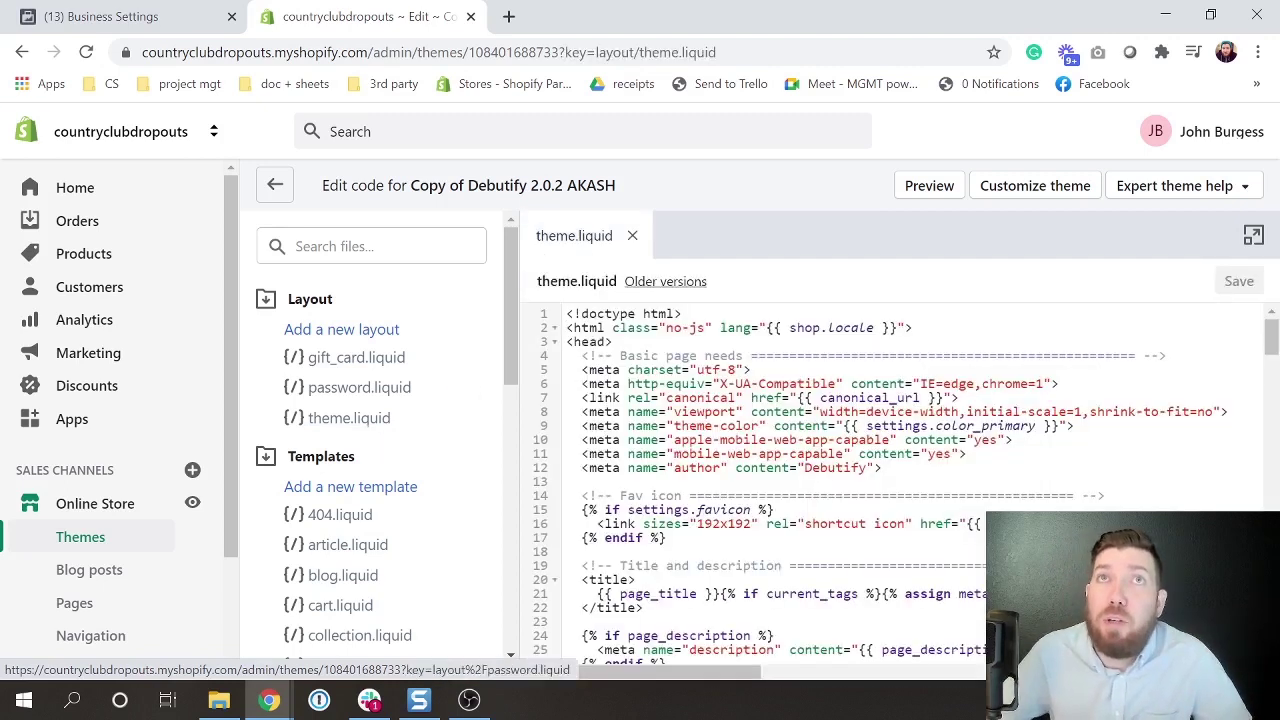
left_click(566, 352)
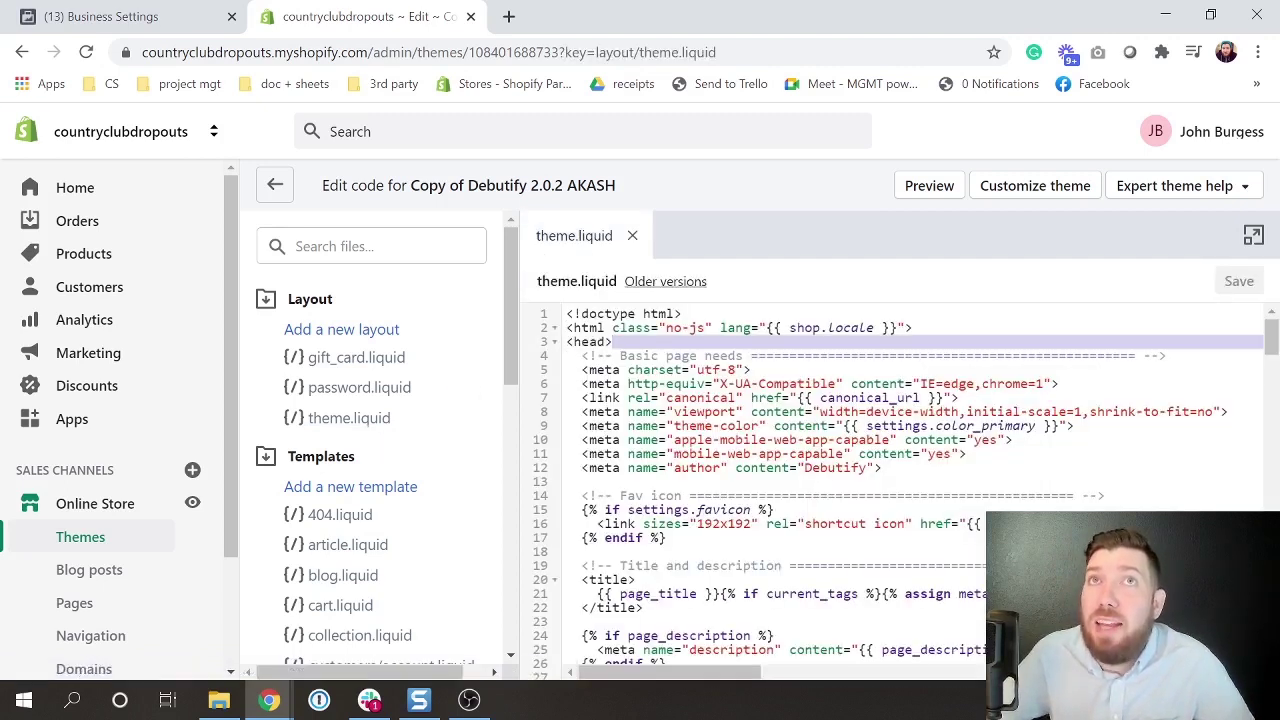
left_click(590, 342)
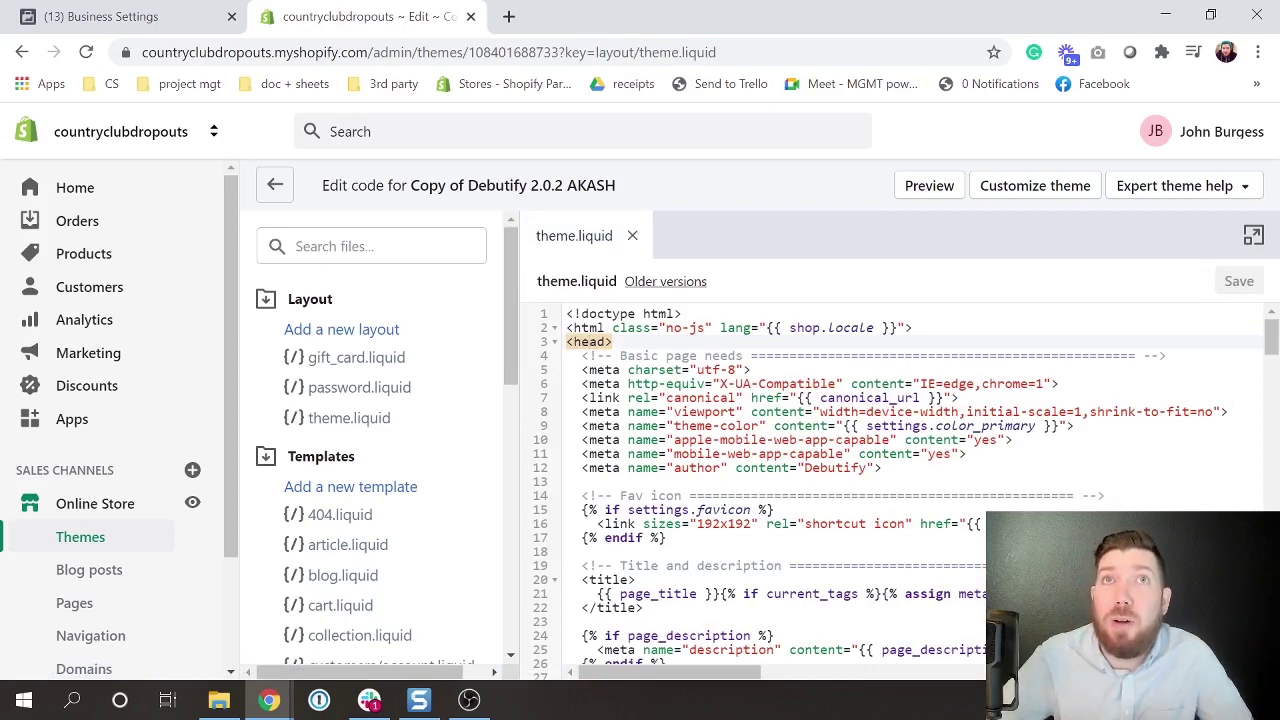
Switch to Facebook Business Settings and copy the domain's facebook-domain-verification meta tag
left_click(105, 17)
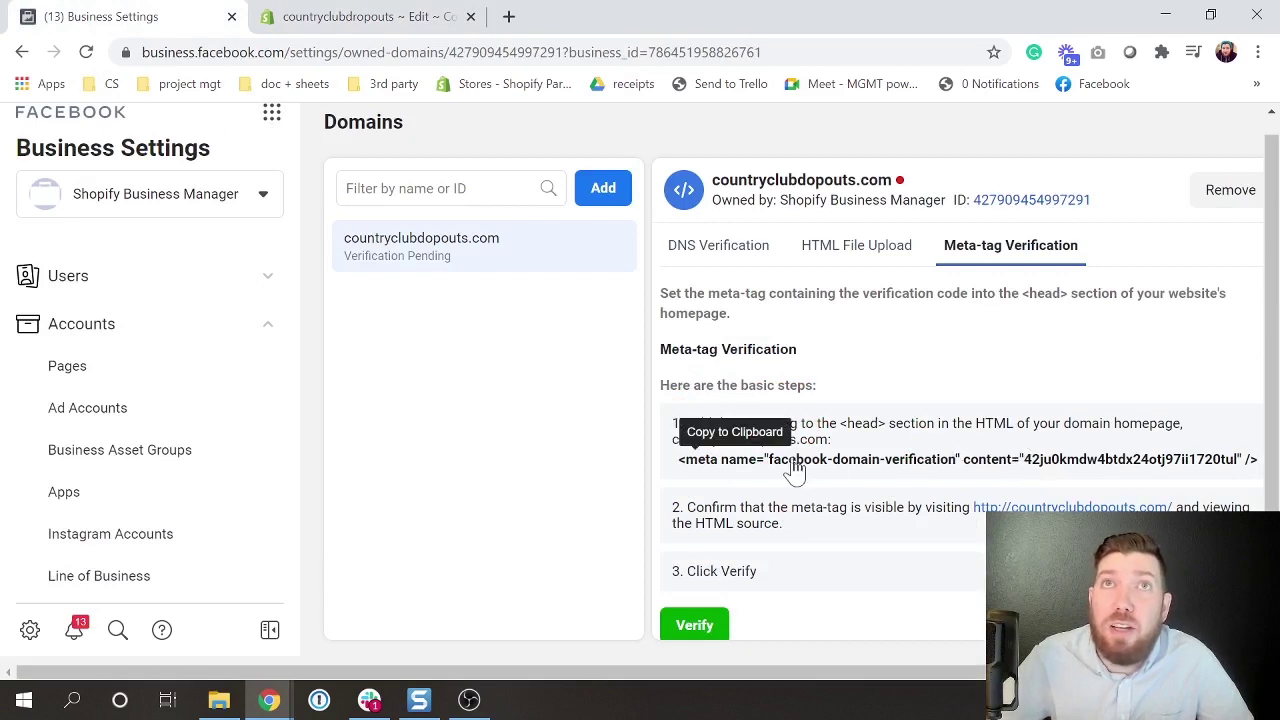
left_click(707, 470)
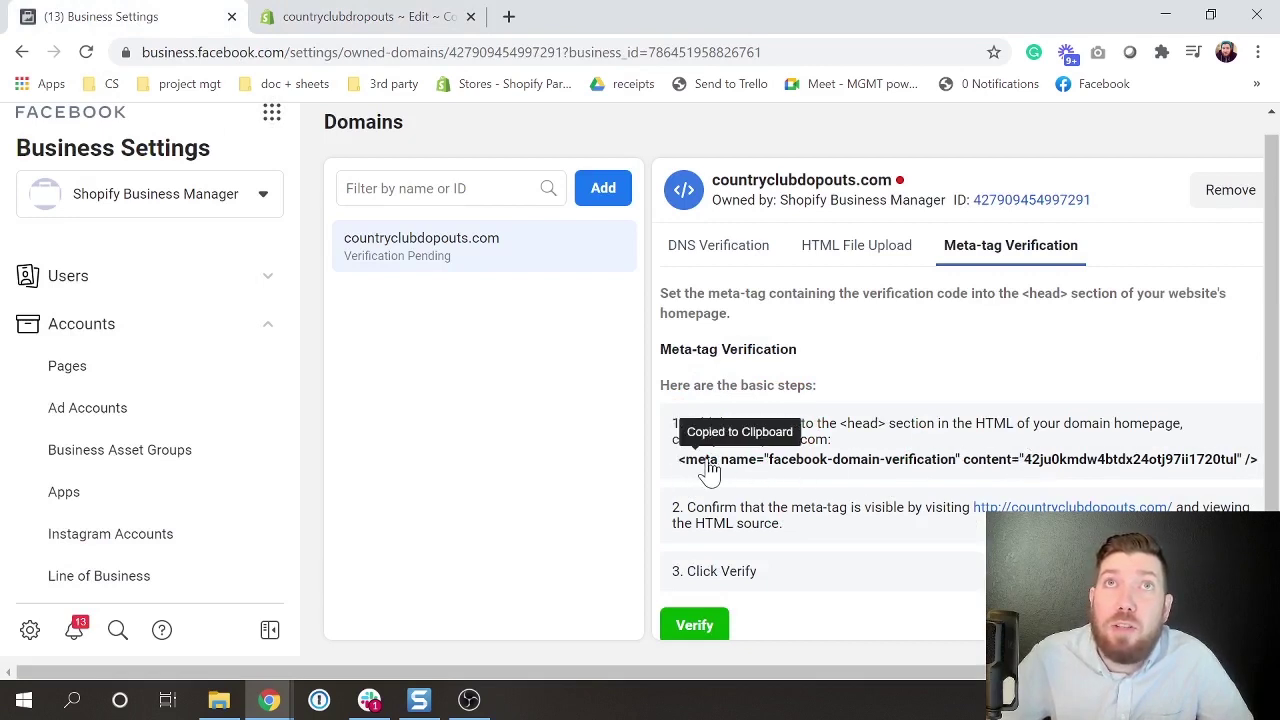
Back in Shopify, paste the copied facebook-domain-verification meta tag on a new line above the closing head tag of theme.liquid and save the file
left_click(385, 18)
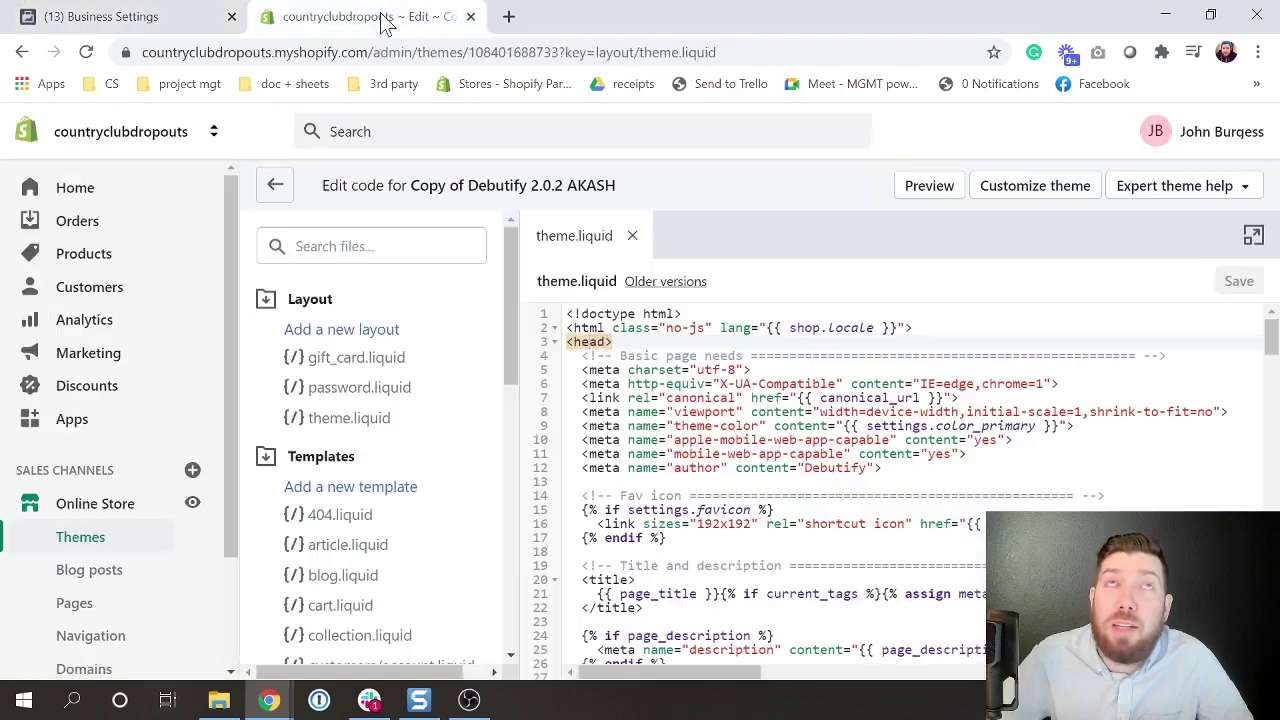
scroll(760, 490, "down", 5)
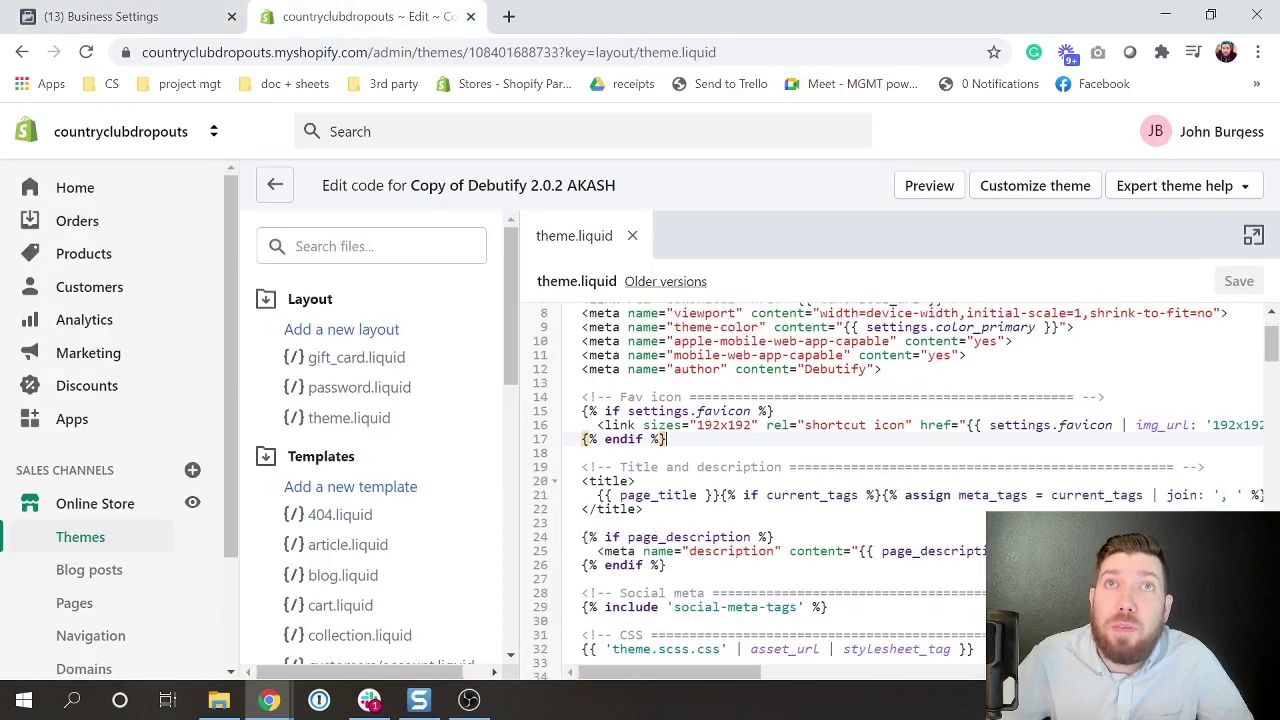
scroll(760, 490, "down", 5)
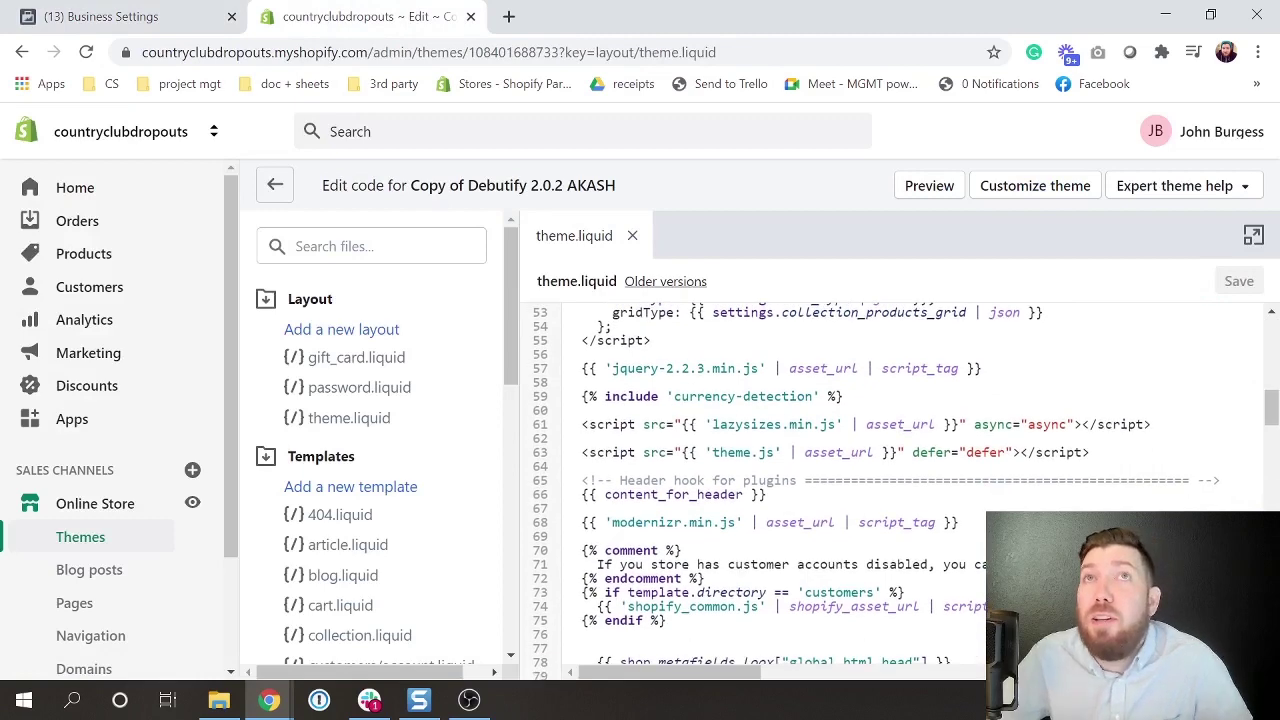
scroll(760, 490, "down", 2)
scroll(760, 490, "down", 1)
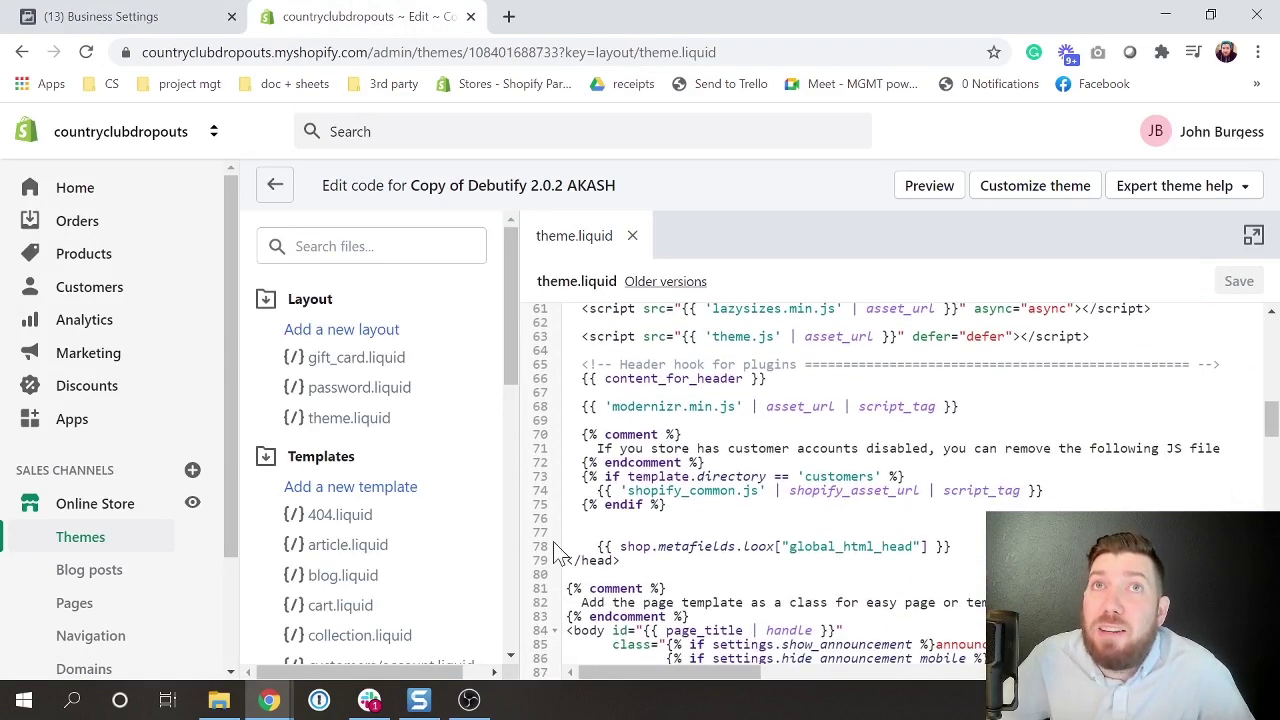
left_click(960, 546)
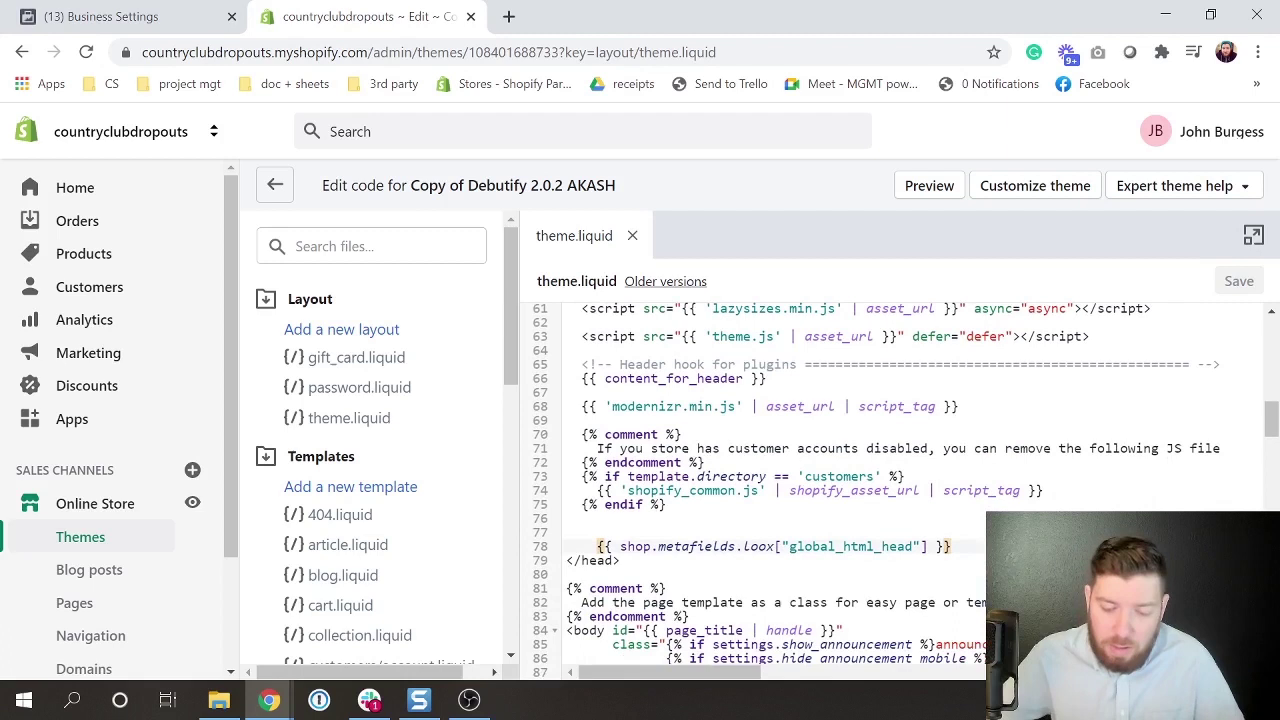
key("Return")
key("Return")
key("Return")
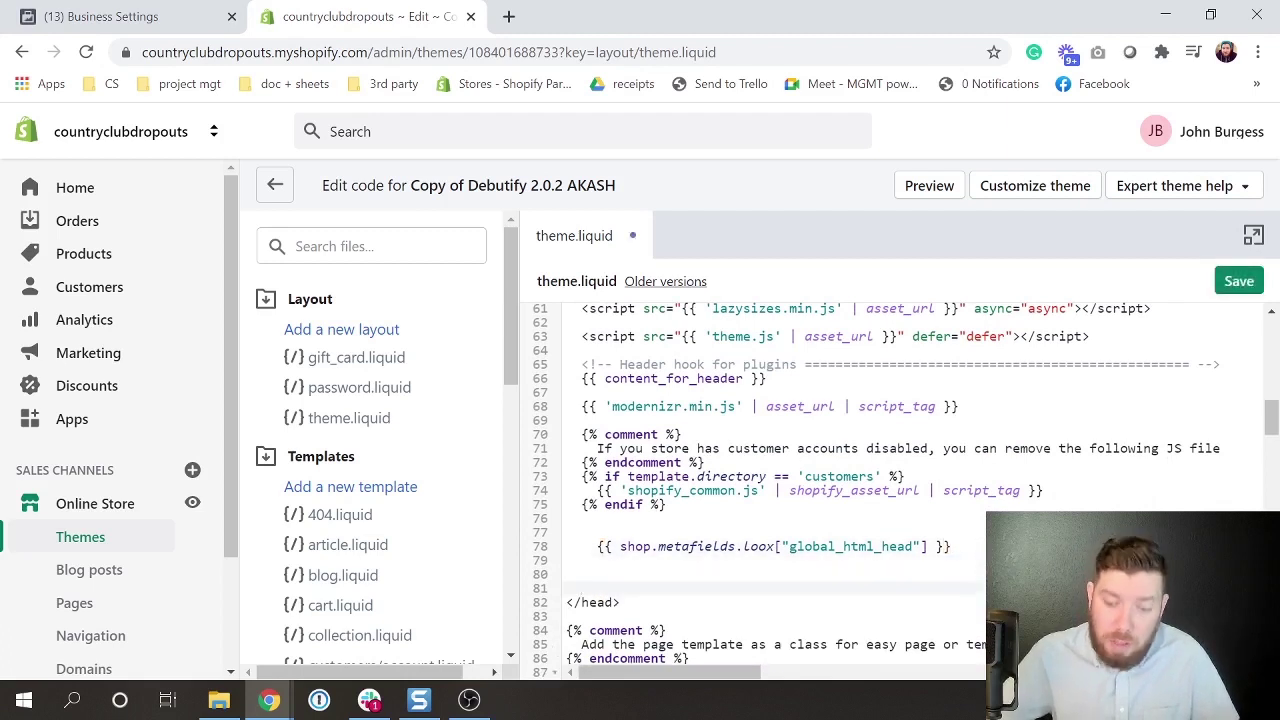
left_click(581, 574)
key("ctrl+v")
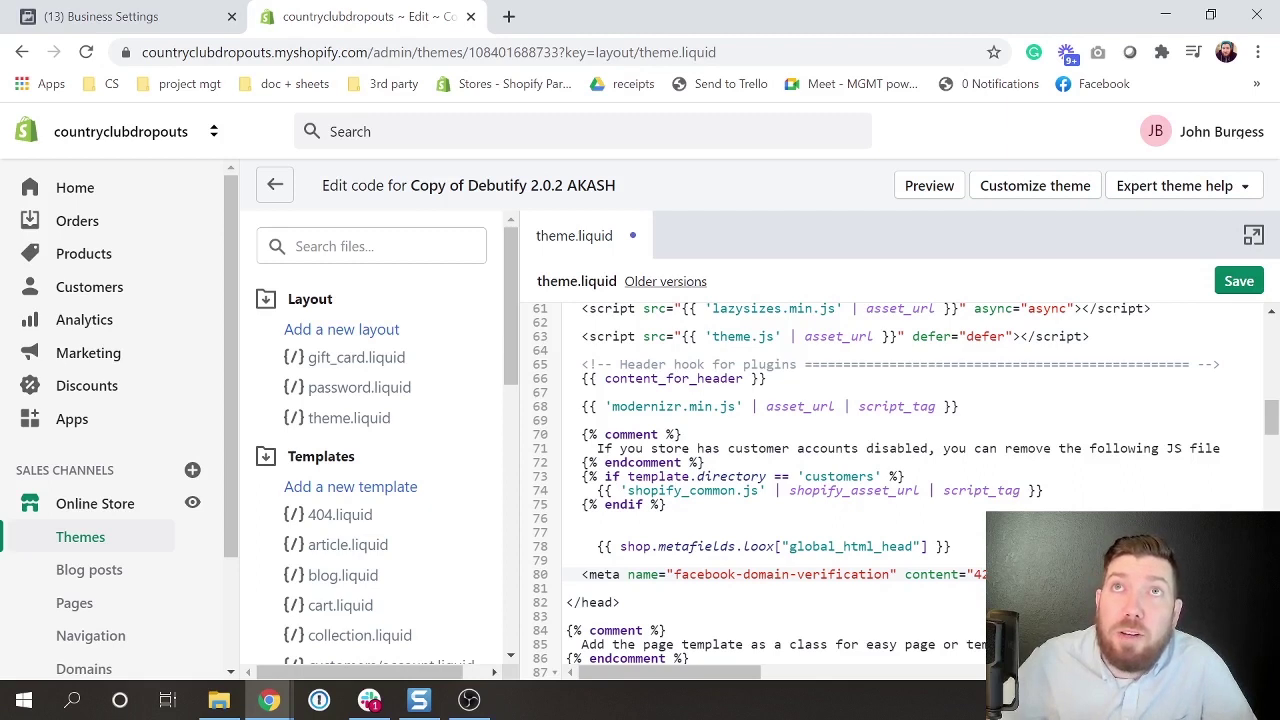
left_click(1246, 283)
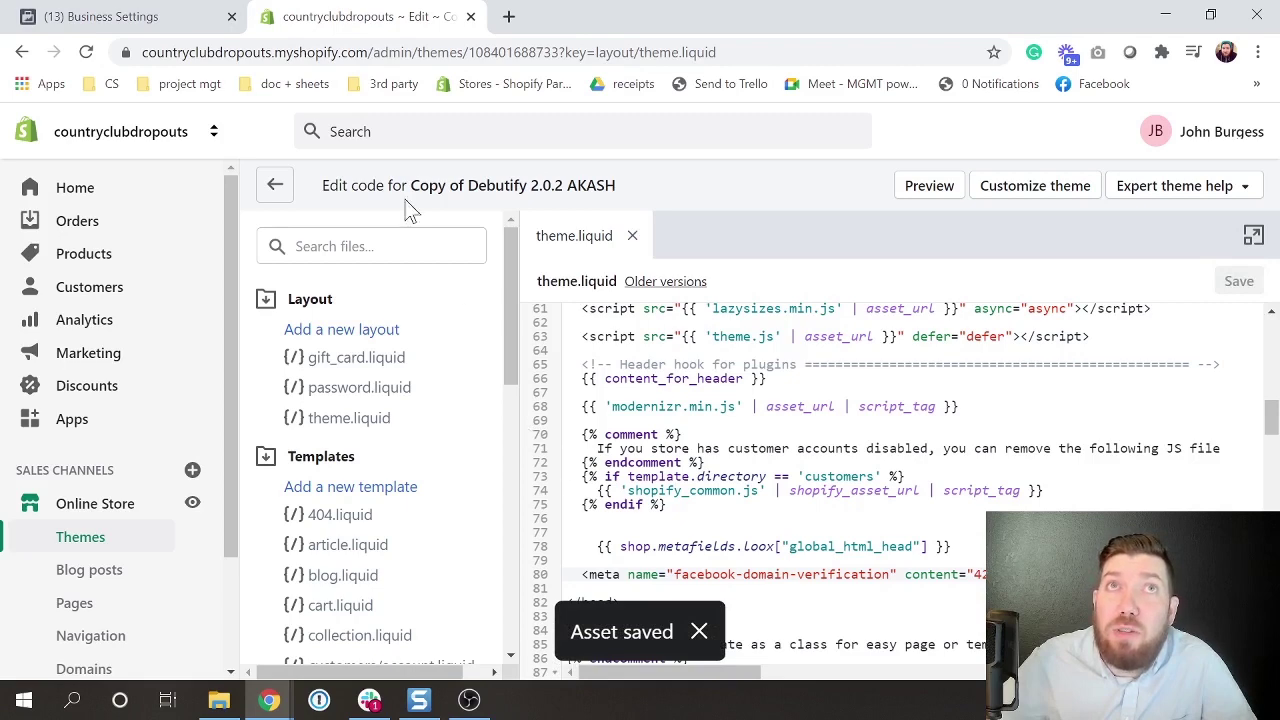
From Facebook's meta-tag verification instructions, open the countryclubdropouts.com homepage and view its page source
left_click(169, 28)
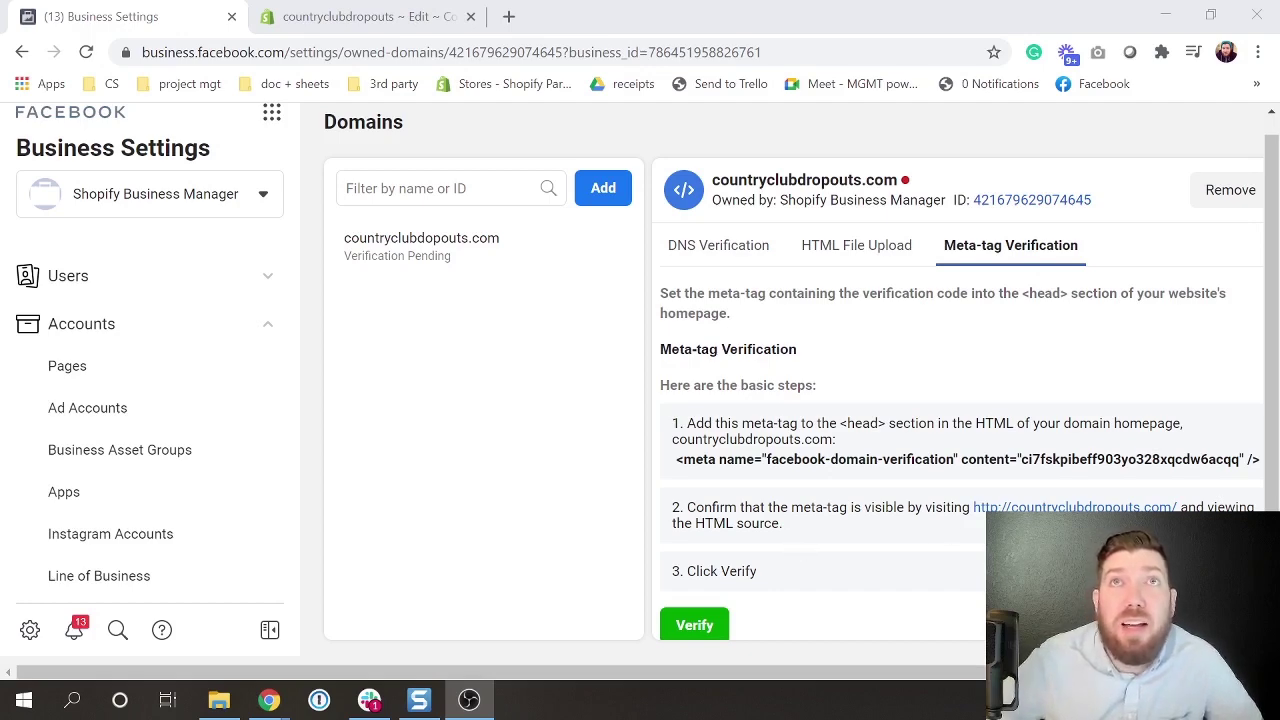
left_click(1040, 508)
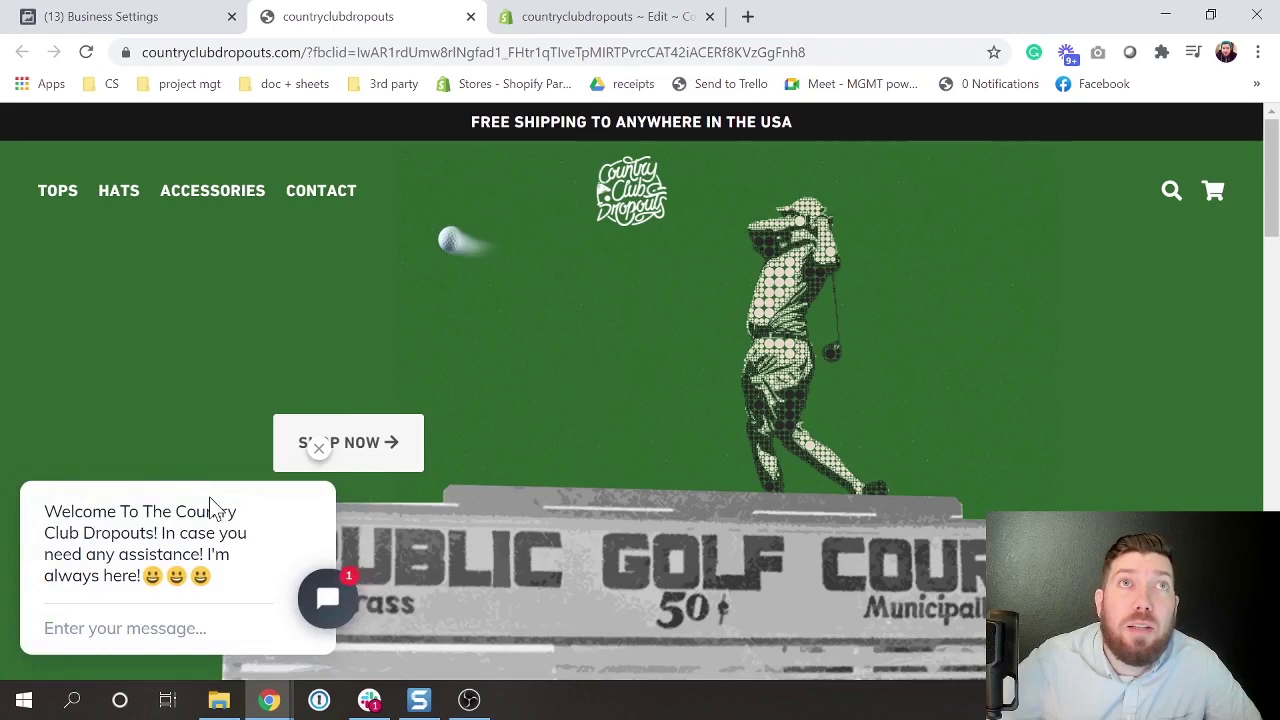
right_click(128, 468)
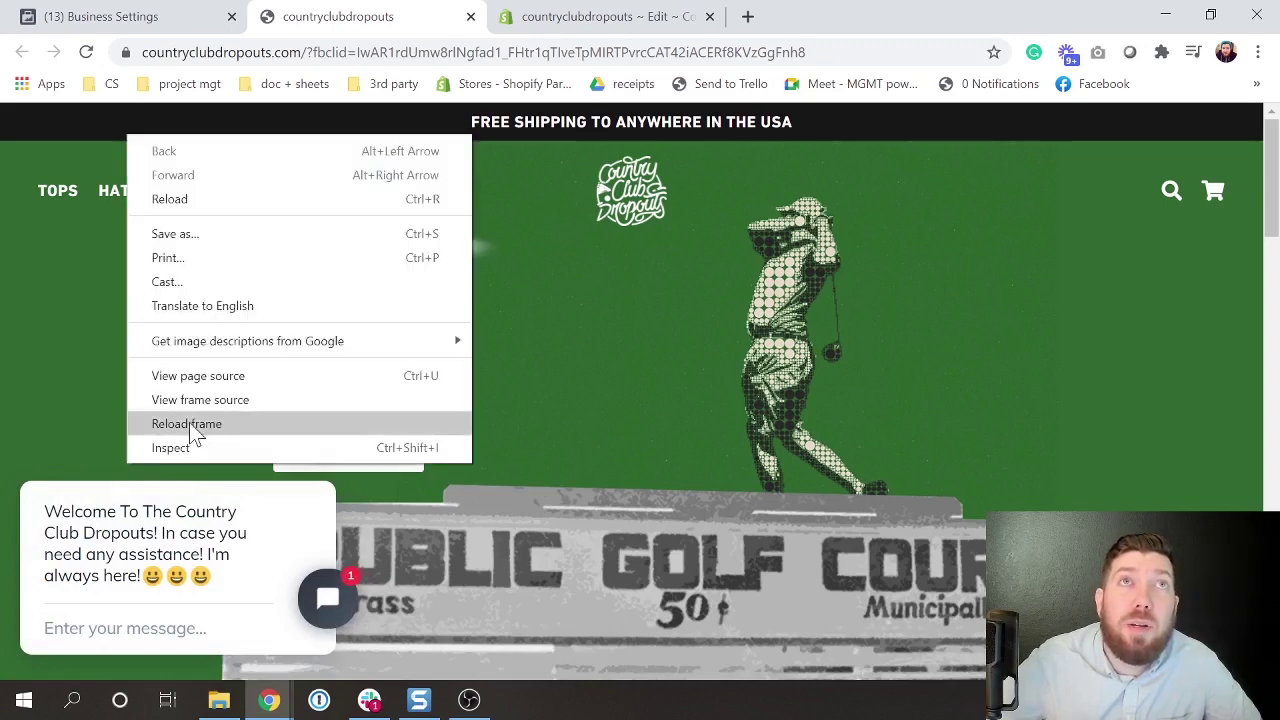
left_click(232, 385)
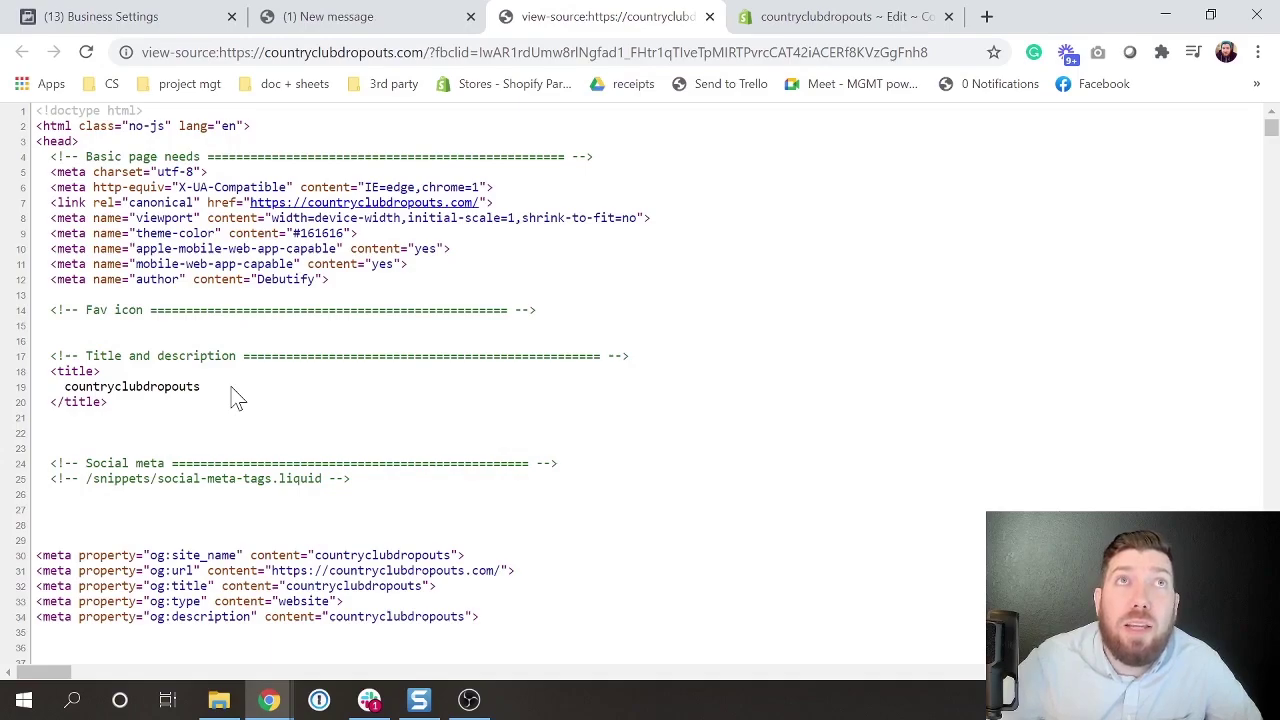
Look through the homepage source for the facebook-domain-verification meta tag above the closing head tag and highlight it
scroll(210, 507, "down", 1)
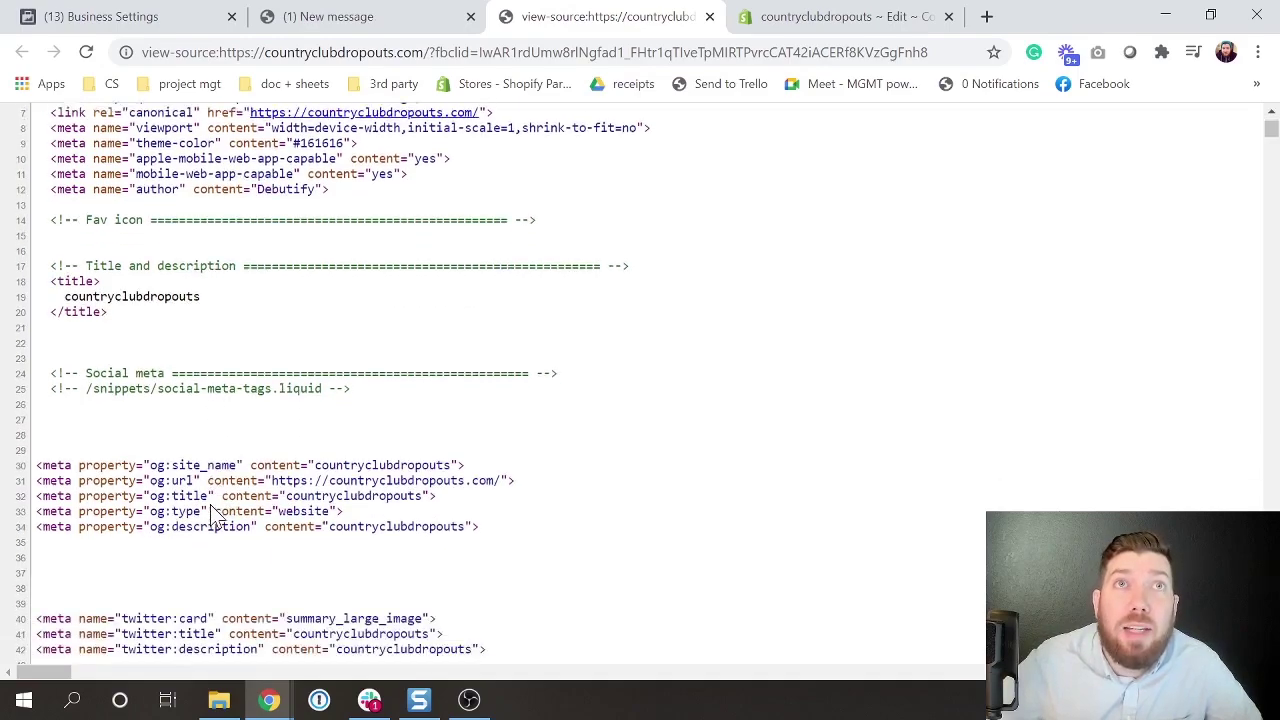
scroll(210, 510, "down", 7)
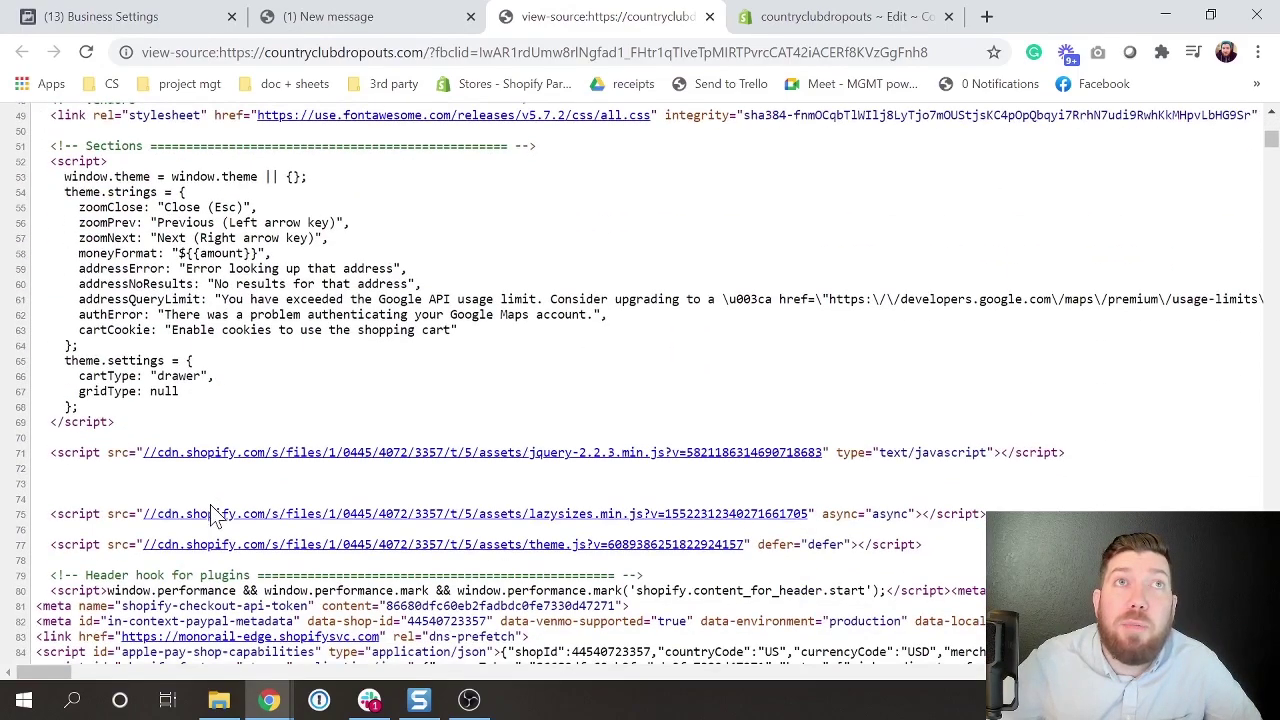
scroll(210, 515, "down", 2)
scroll(212, 512, "down", 4)
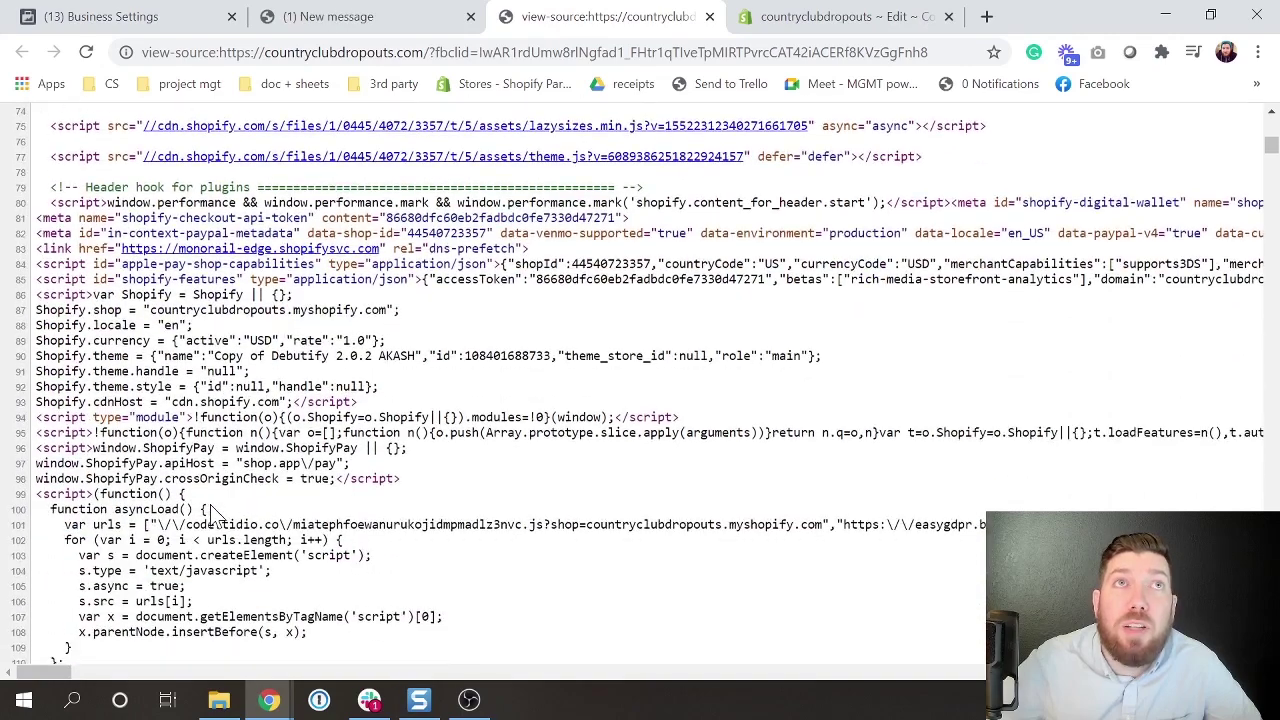
scroll(212, 512, "down", 3)
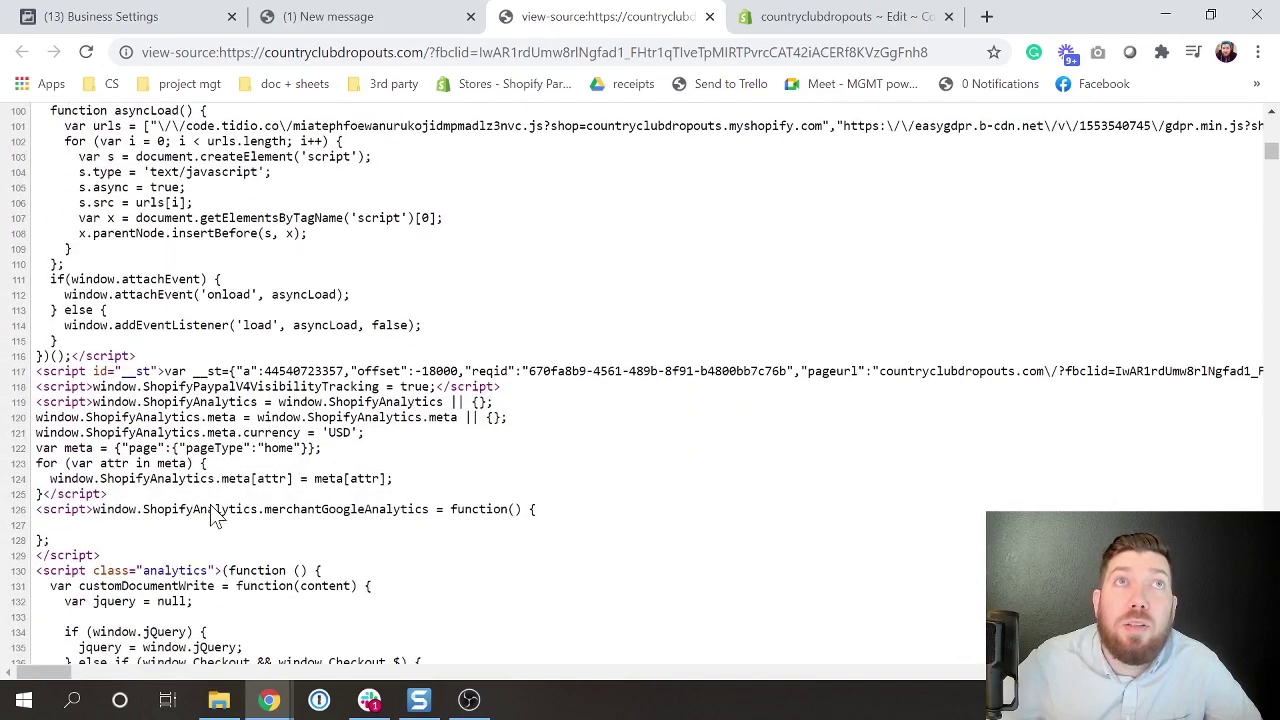
scroll(212, 515, "down", 7)
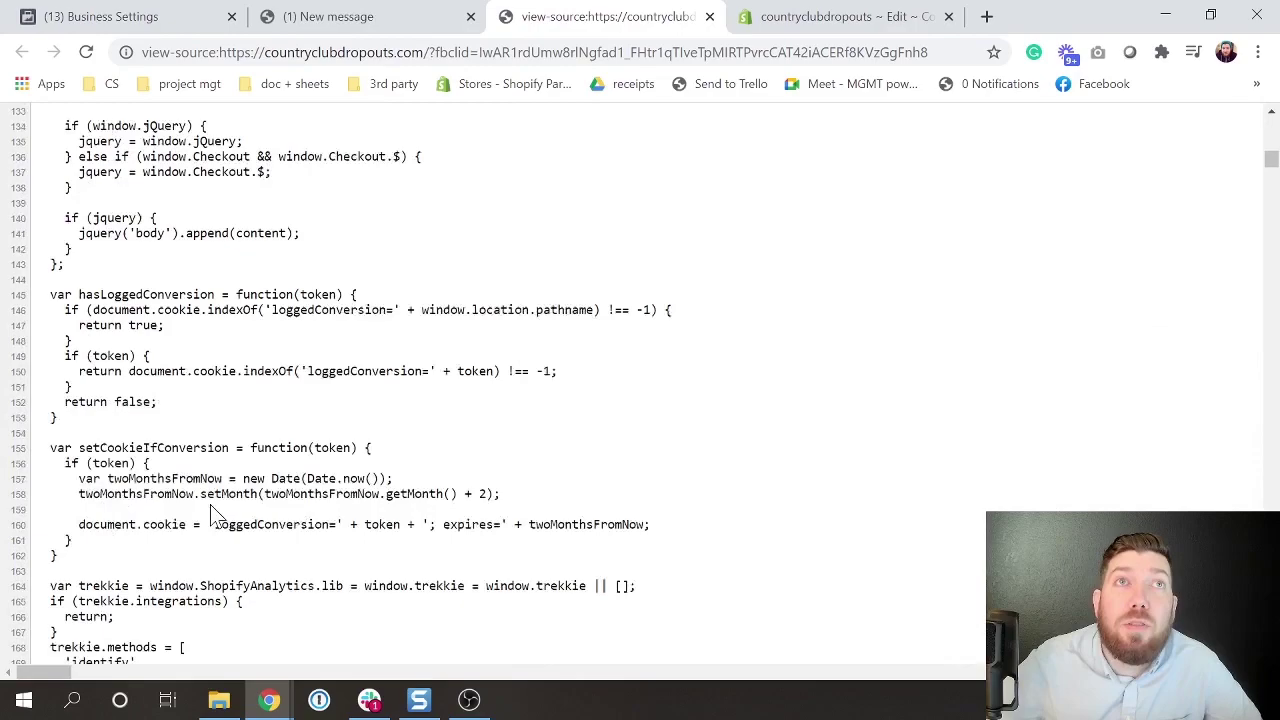
scroll(212, 515, "down", 15)
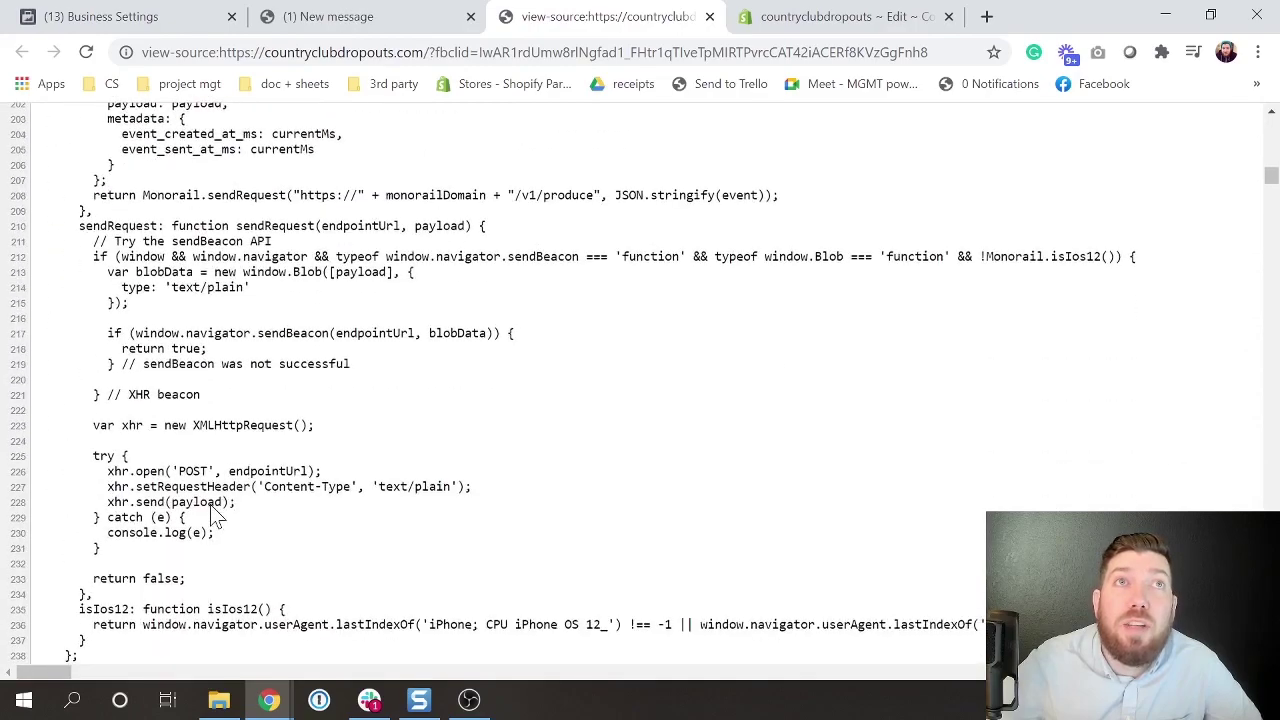
scroll(212, 517, "down", 15)
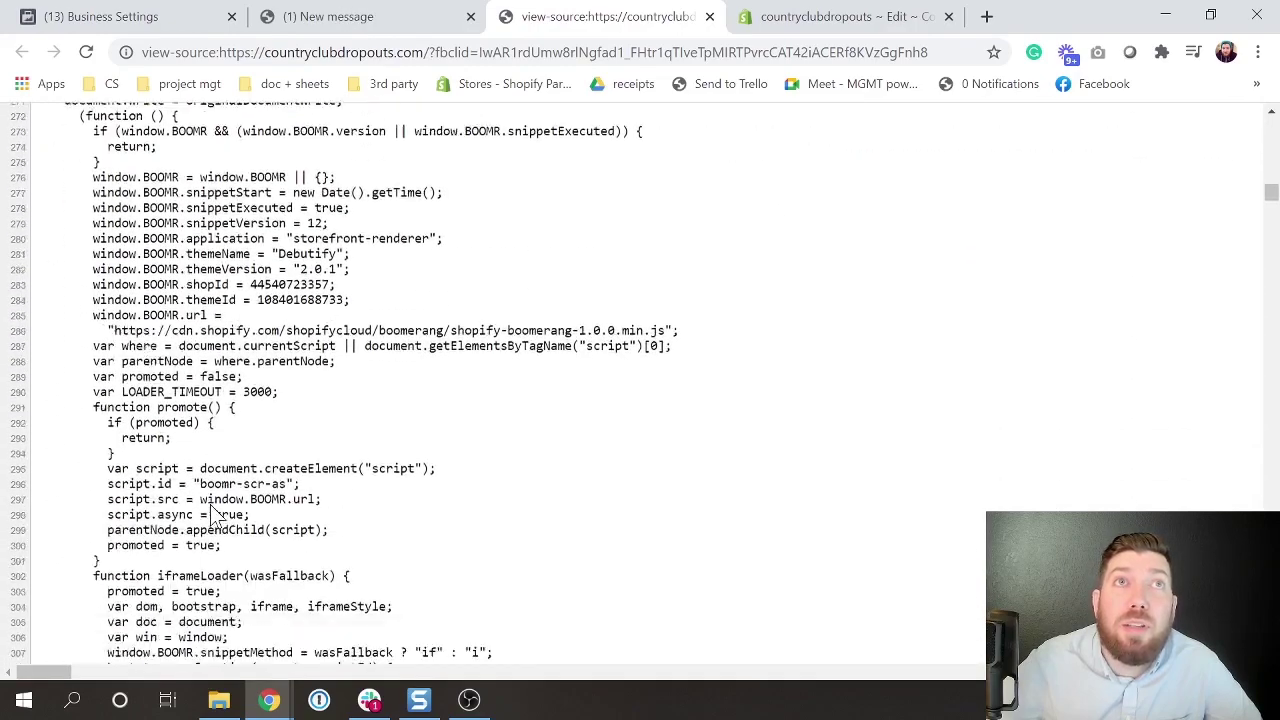
scroll(212, 515, "down", 20)
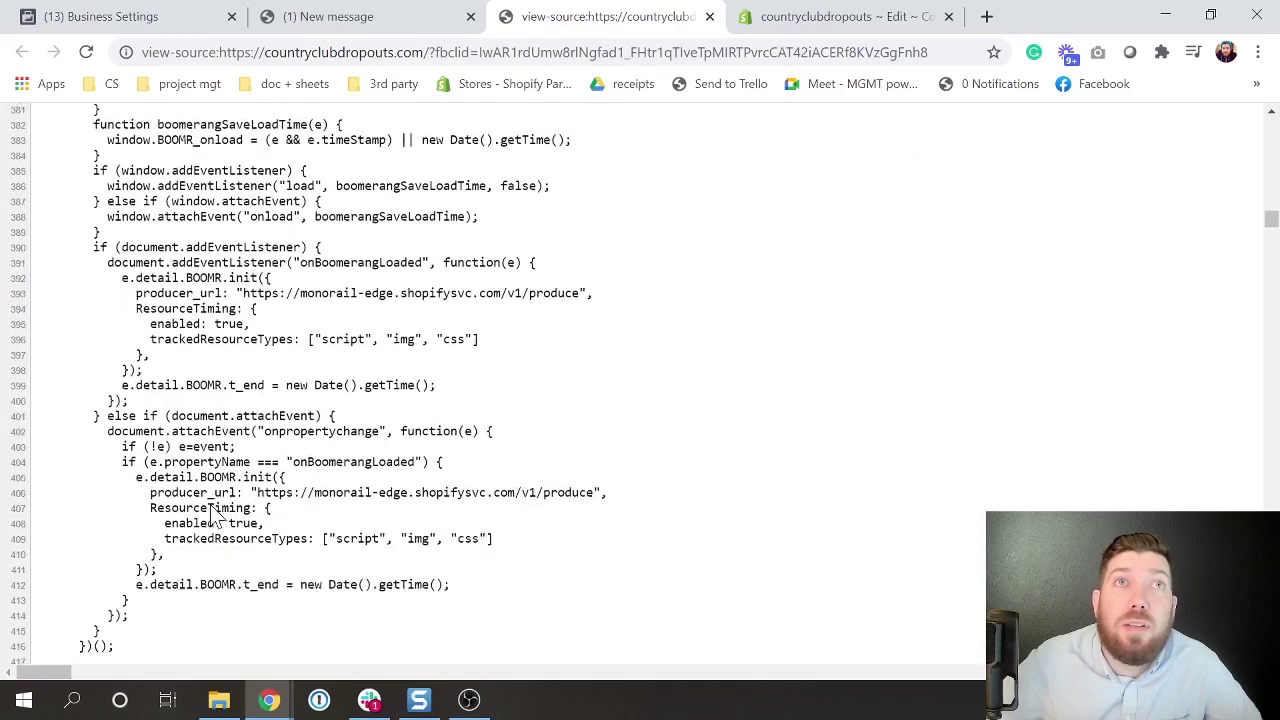
scroll(212, 515, "down", 9)
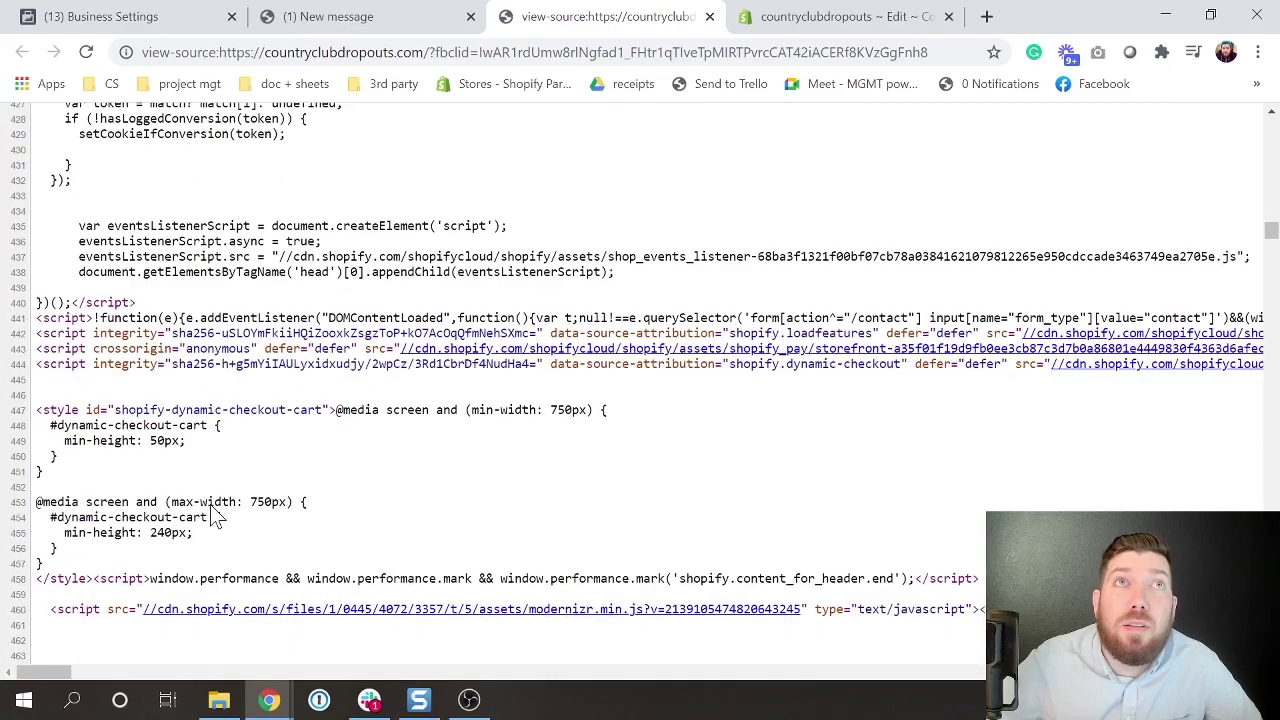
scroll(212, 517, "down", 5)
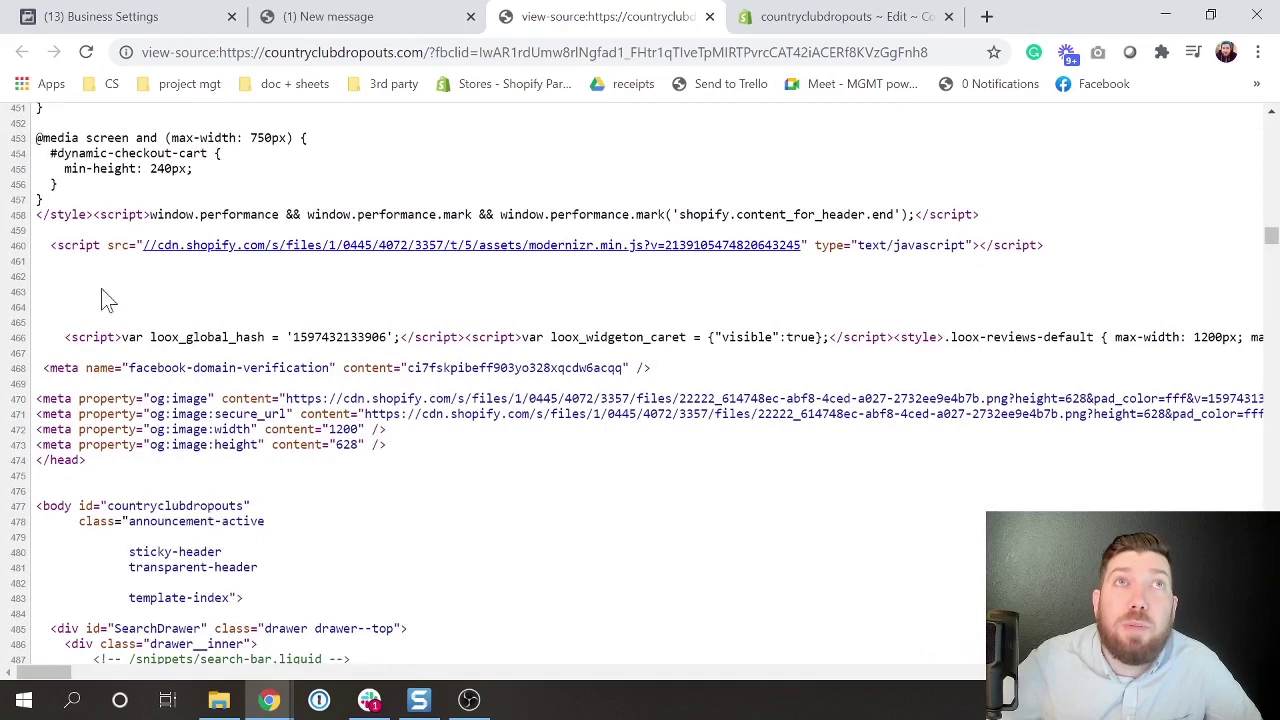
left_click_drag(229, 358, 427, 381)
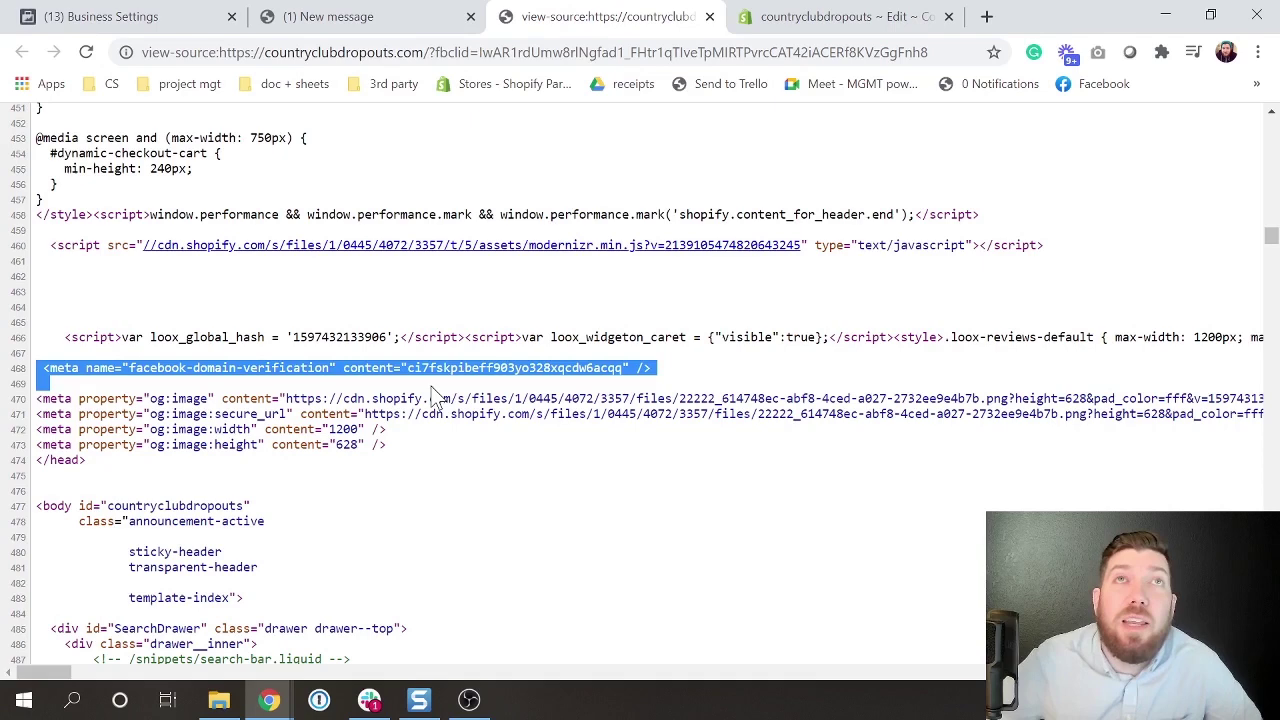
left_click(430, 387)
Return to Facebook Business Settings, verify countryclubdropouts.com with the meta-tag method and close the confirmation
left_click(395, 12)
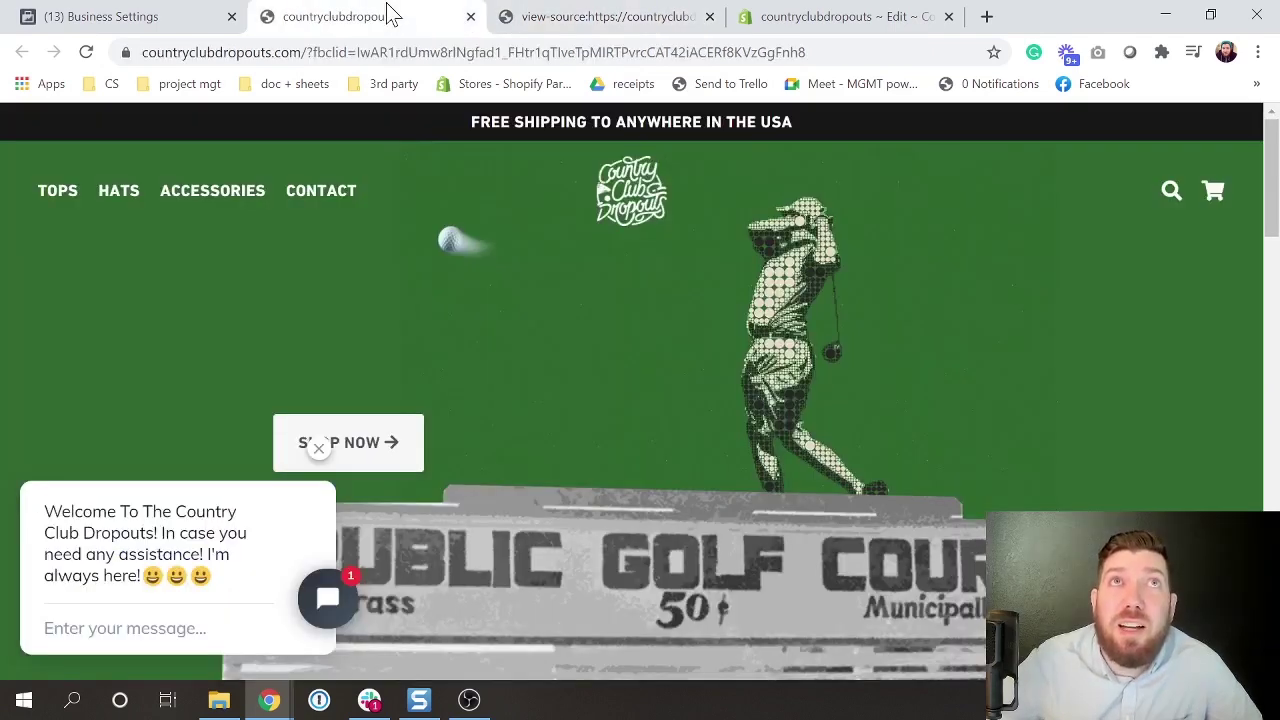
left_click(140, 30)
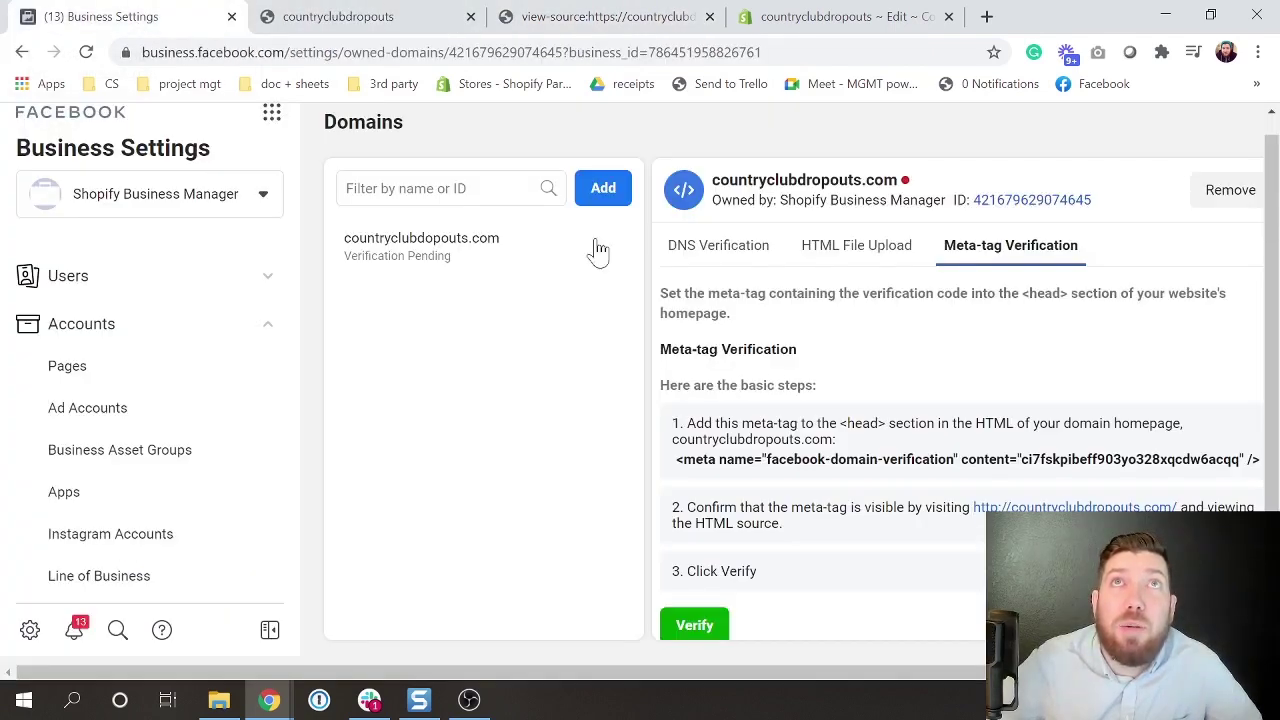
left_click(697, 635)
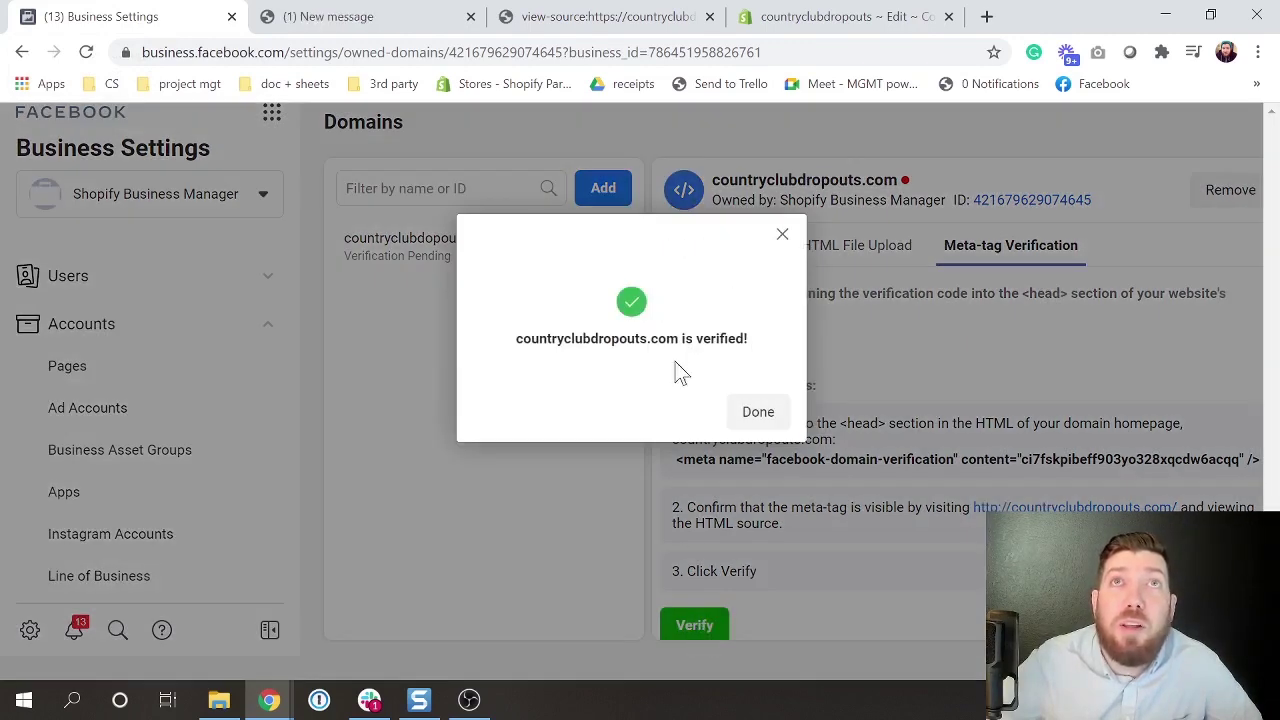
left_click(759, 413)
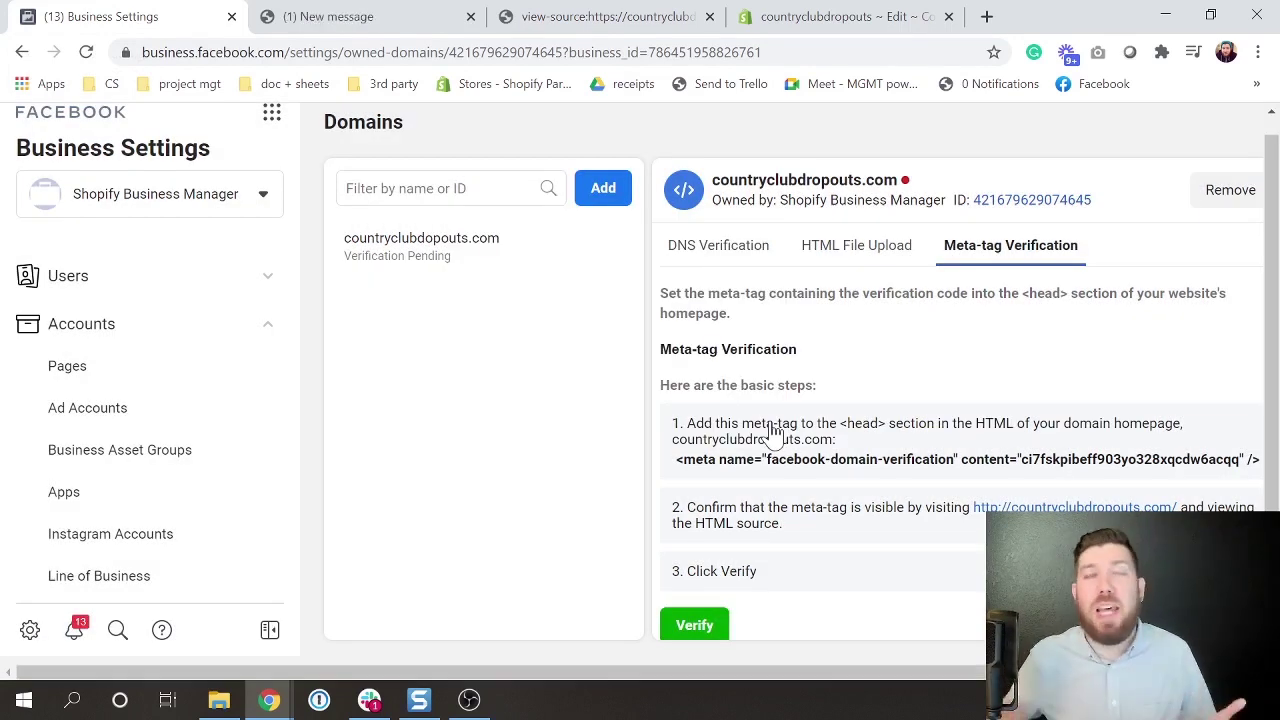
Review the HTML File Upload and DNS Verification instructions for the domain, and return to Meta-tag Verification
left_click(882, 250)
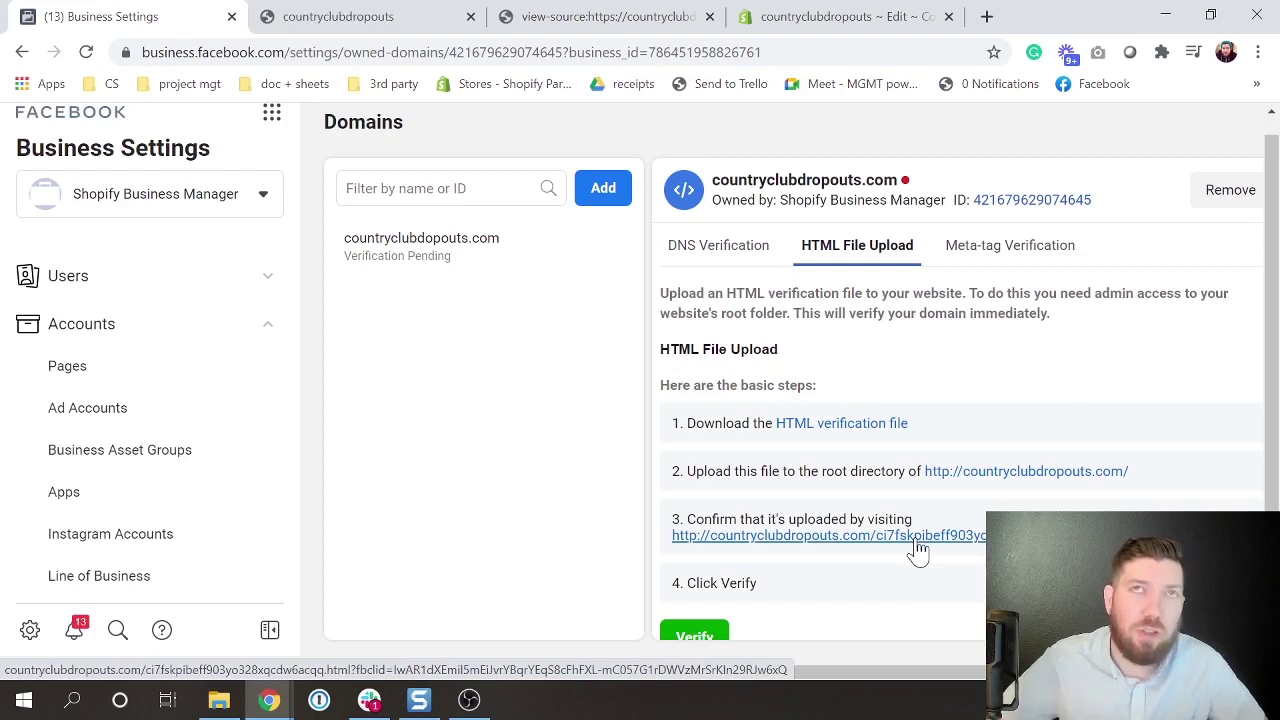
left_click(743, 259)
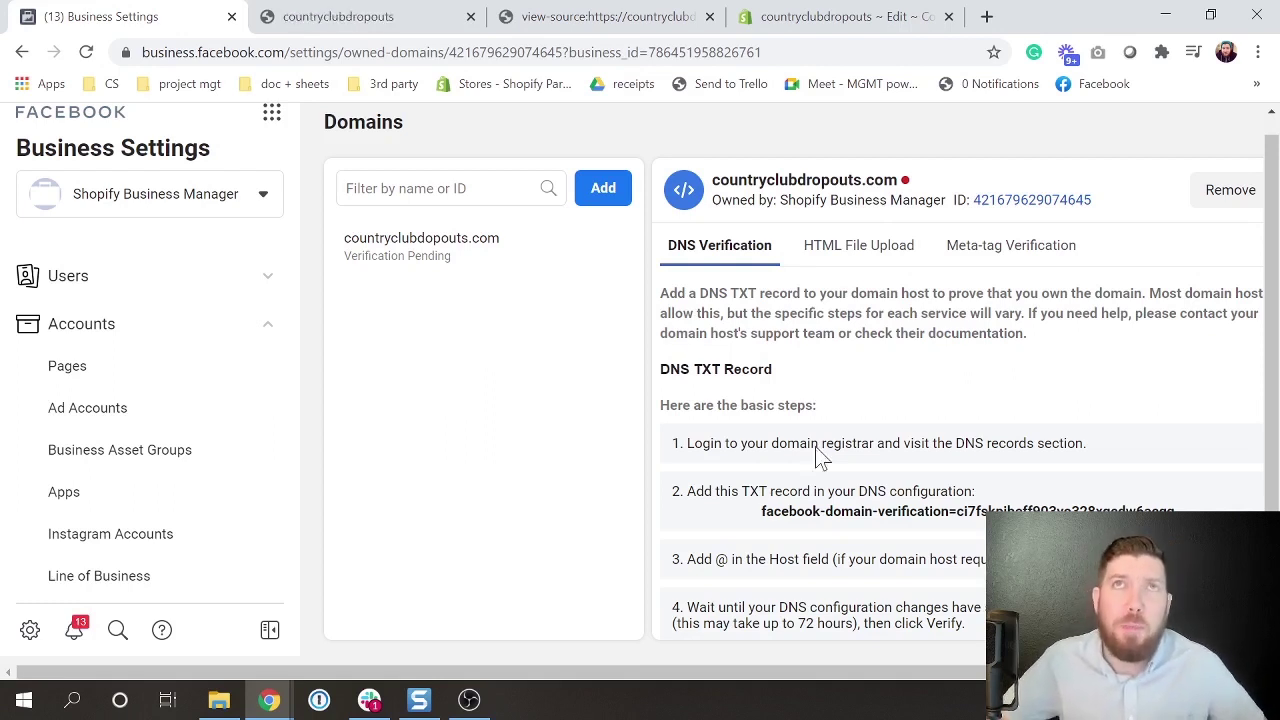
left_click(963, 256)
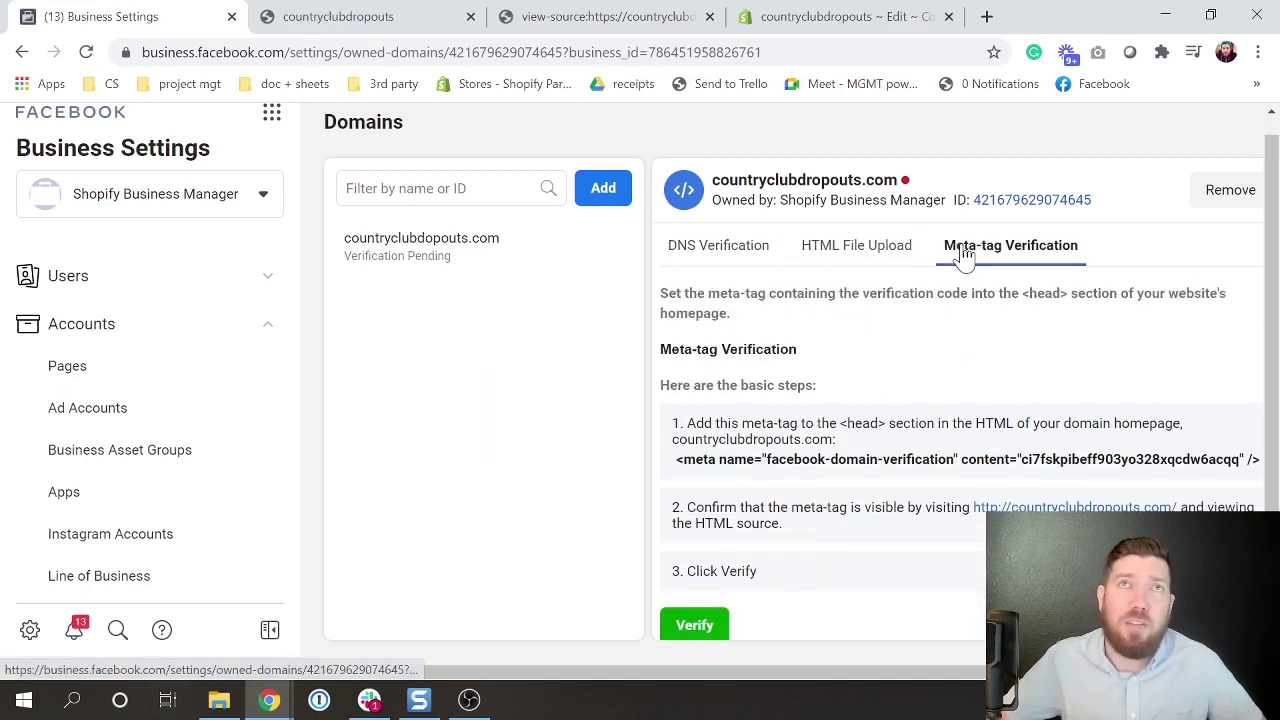